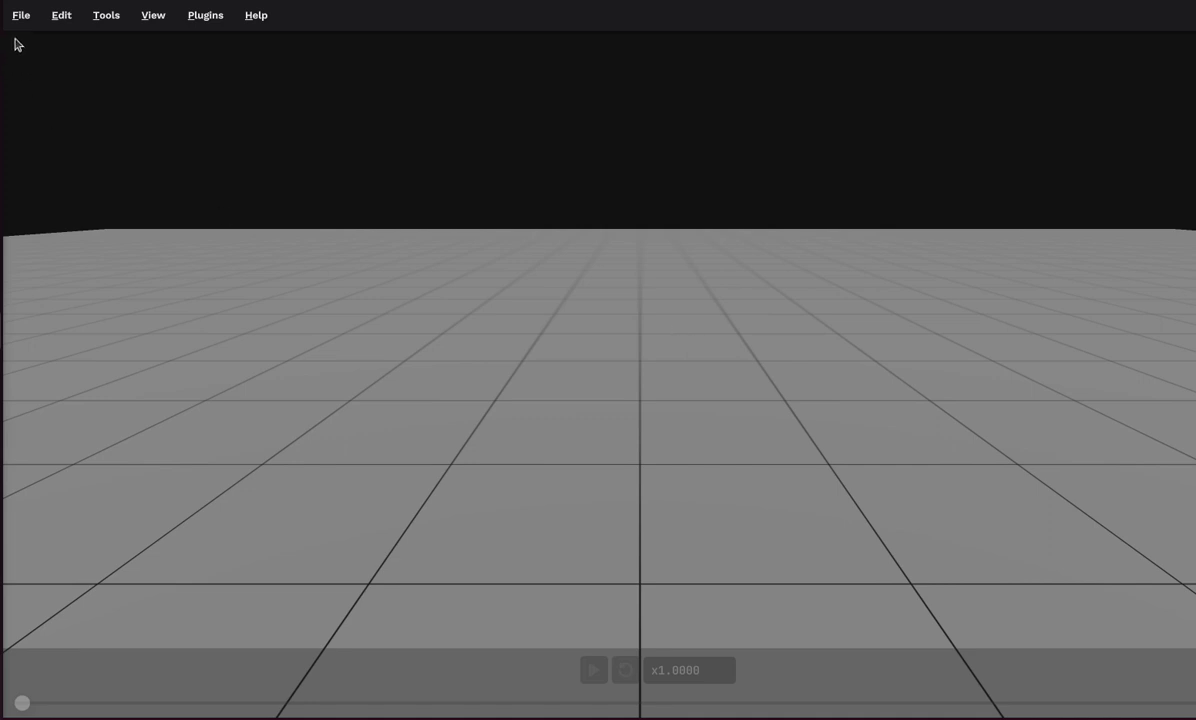
# Load the KUKA-KR15-2 robot into the empty scene.
pyautogui.click(61, 15)
pyautogui.click(78, 112)
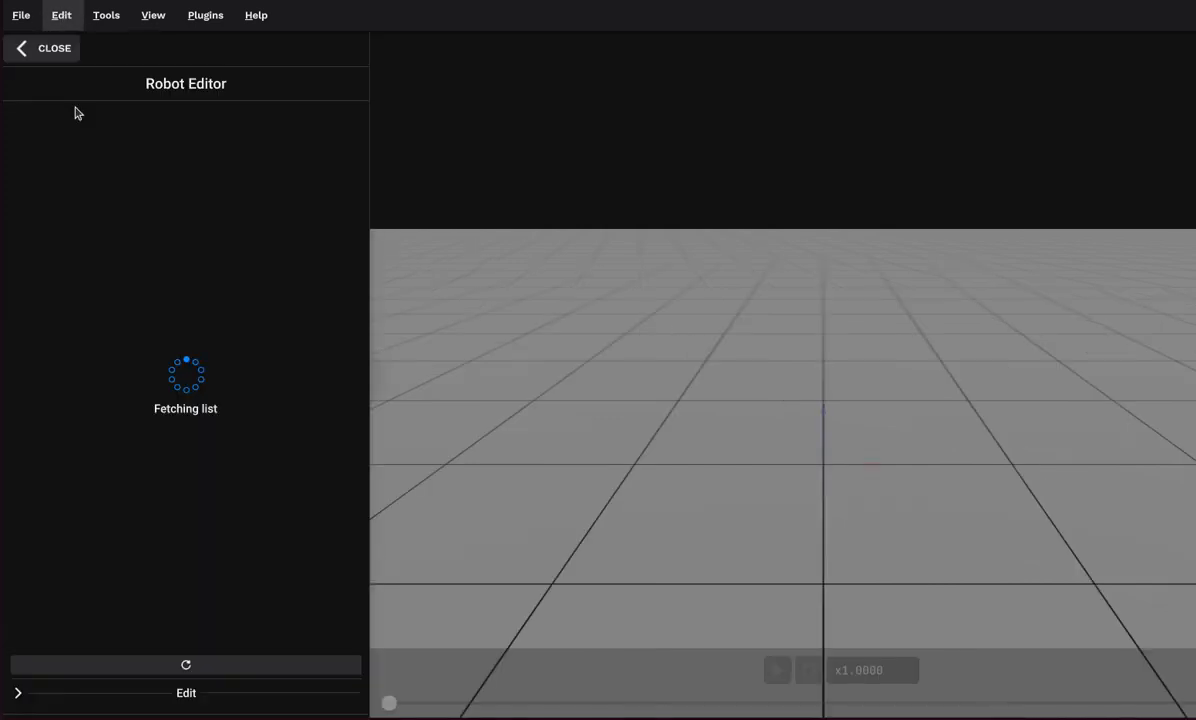
pyautogui.scroll(-15, 176, 420)
pyautogui.scroll(-4, 176, 420)
pyautogui.click(82, 539)
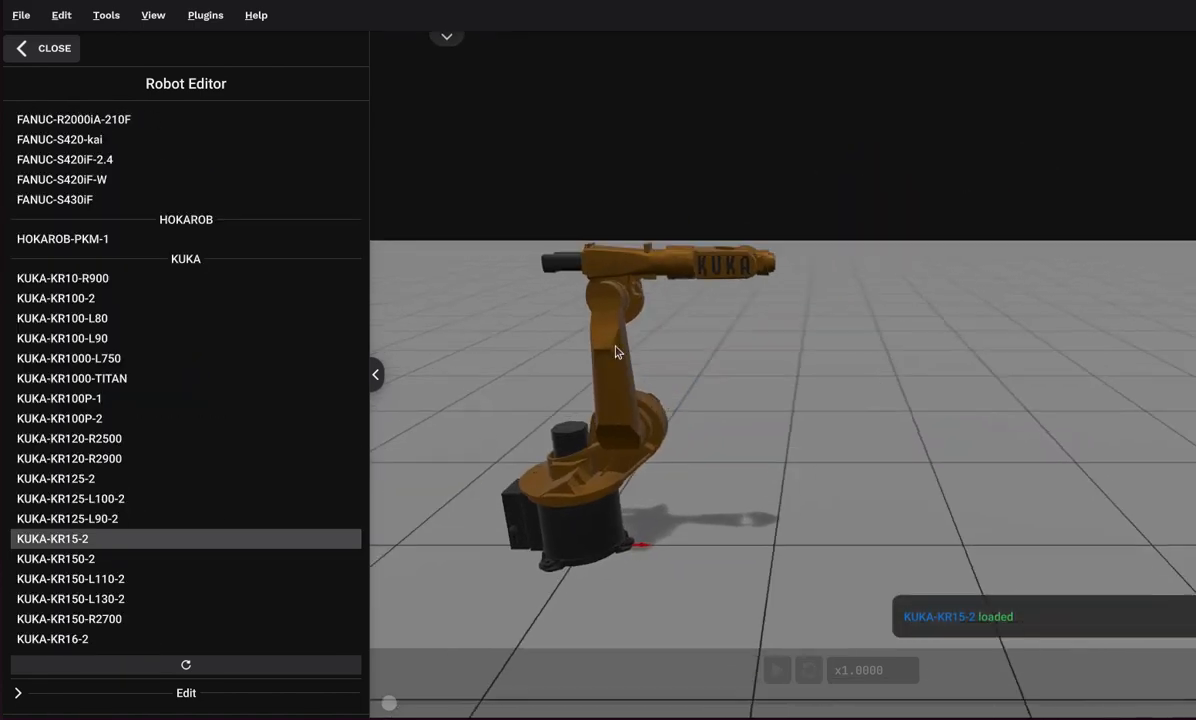
# Attach the internal Generic-Tool to the robot.
pyautogui.click(61, 15)
pyautogui.click(84, 140)
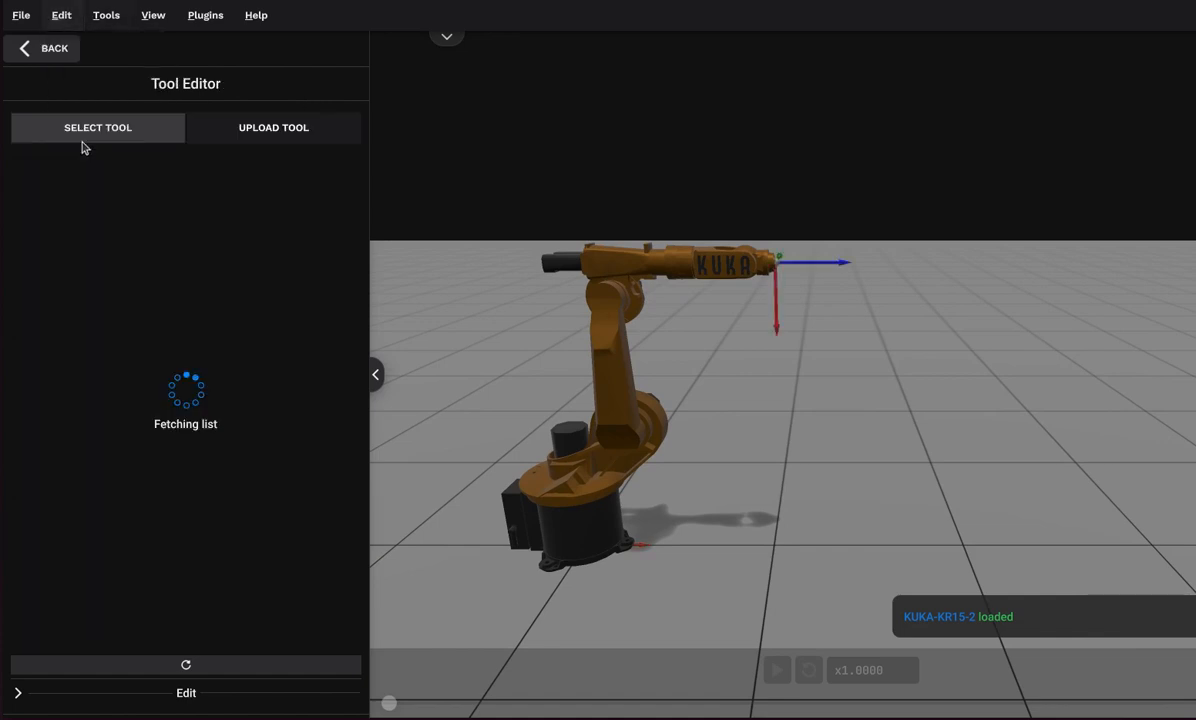
pyautogui.click(43, 176)
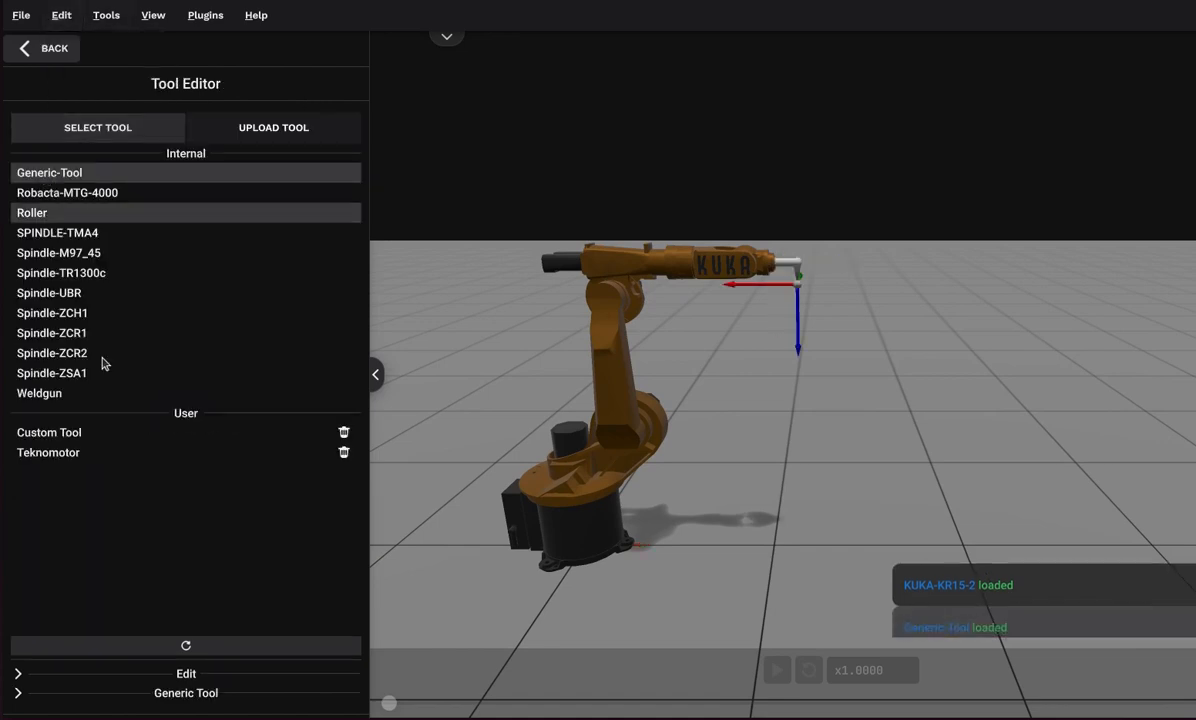
# Set the generic tool's position to X 200 and Z 200.
pyautogui.click(173, 675)
pyautogui.click(76, 553)
pyautogui.write('200')
pyautogui.press('Tab')
pyautogui.press('Tab')
pyautogui.write('2')
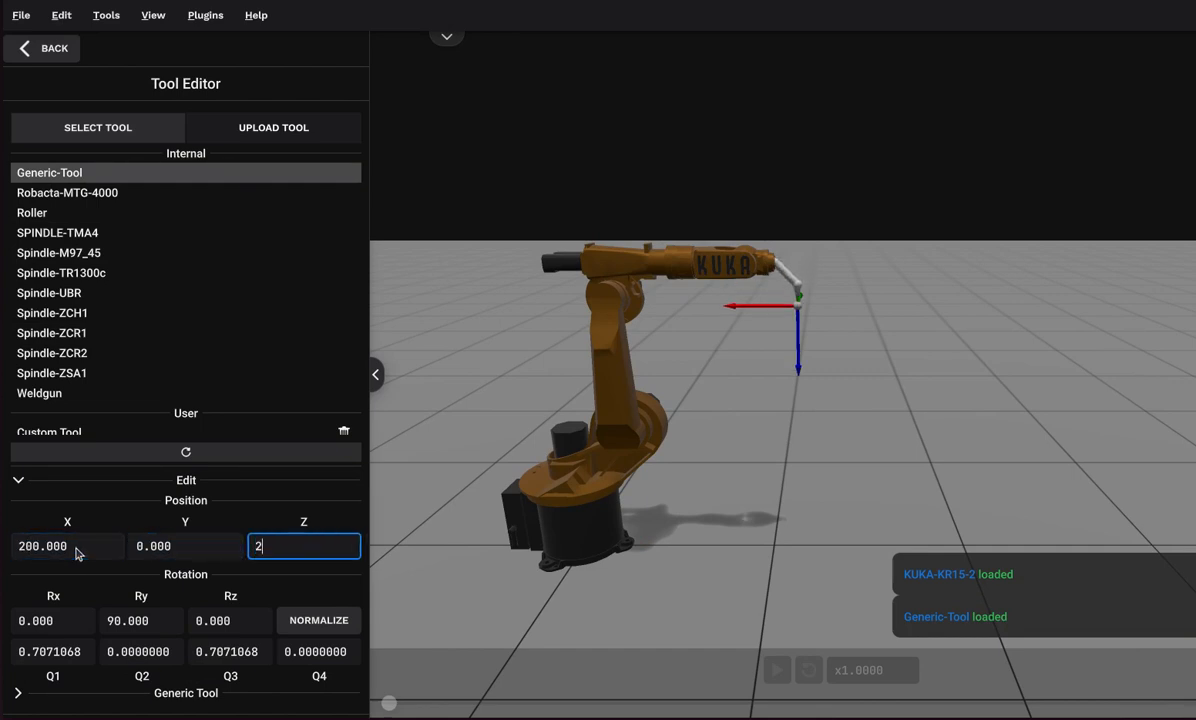
pyautogui.write('00')
pyautogui.press('Tab')
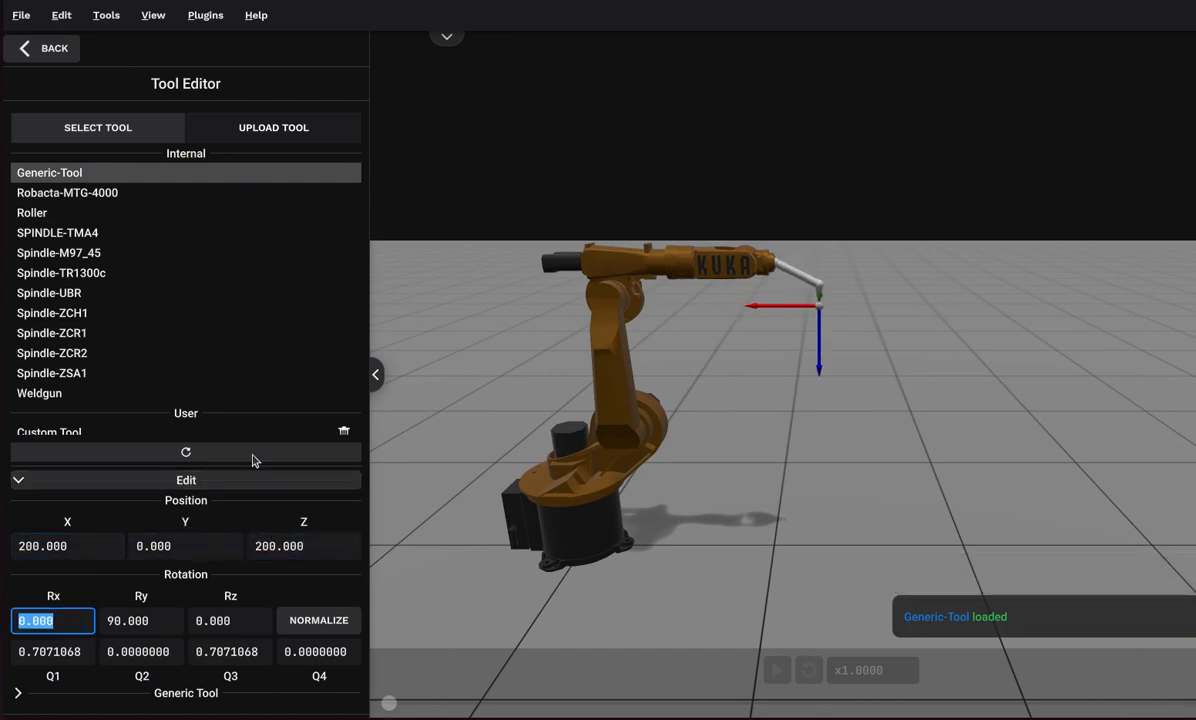
pyautogui.click(377, 376)
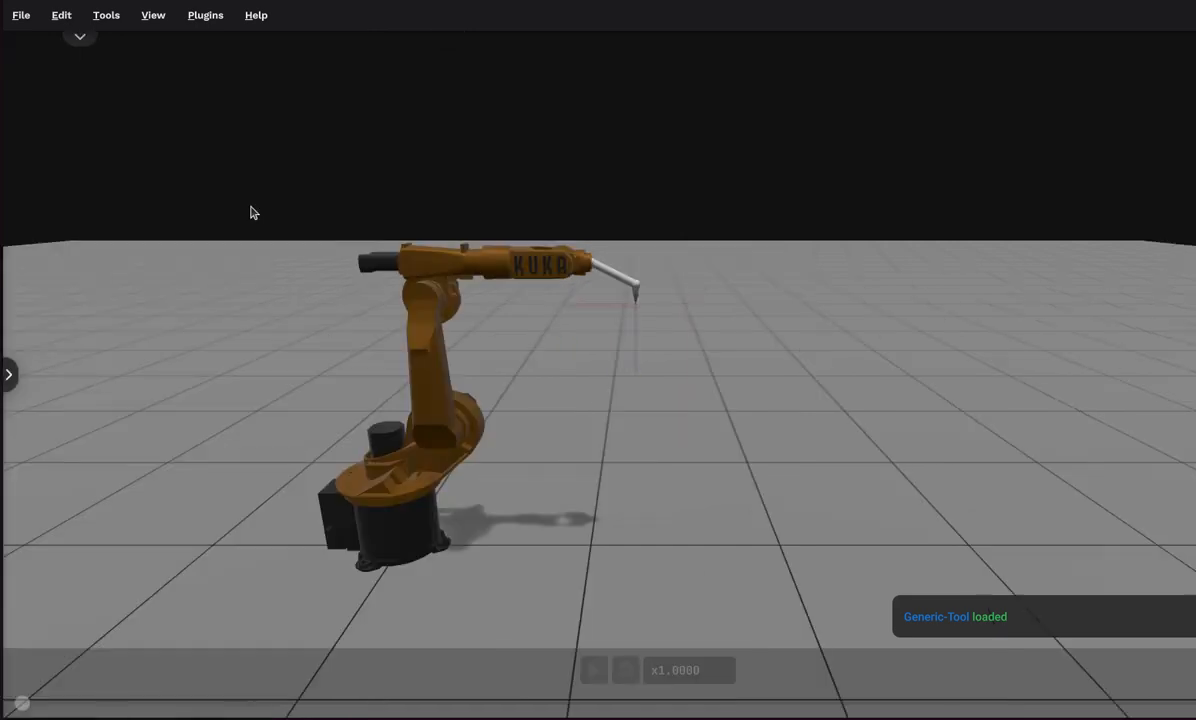
# Add a cuboid as an additional object and set its X position to 1500.
pyautogui.click(61, 15)
pyautogui.click(97, 242)
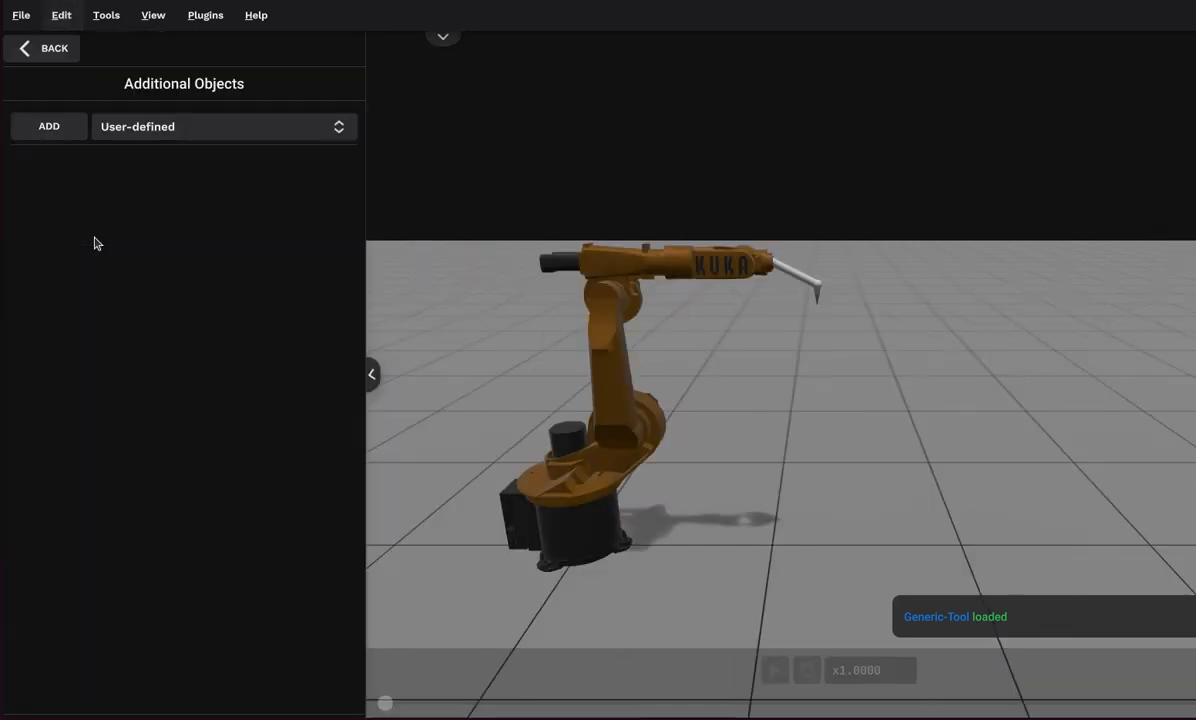
pyautogui.click(122, 126)
pyautogui.click(124, 178)
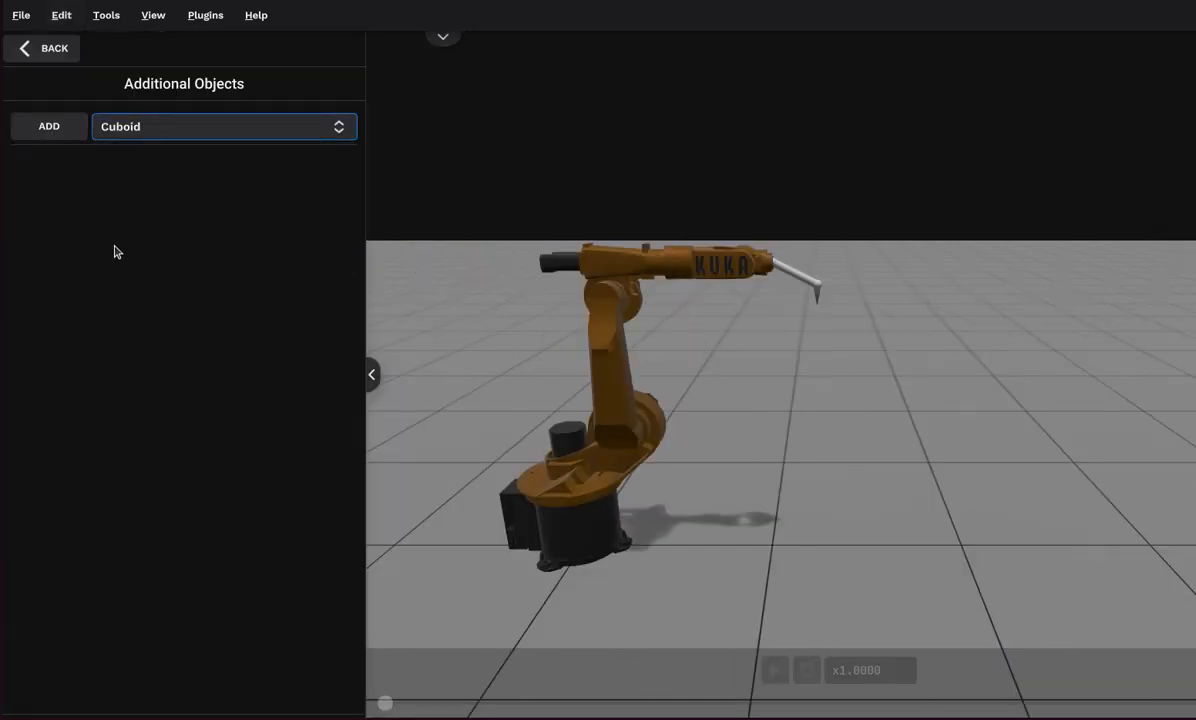
pyautogui.click(49, 126)
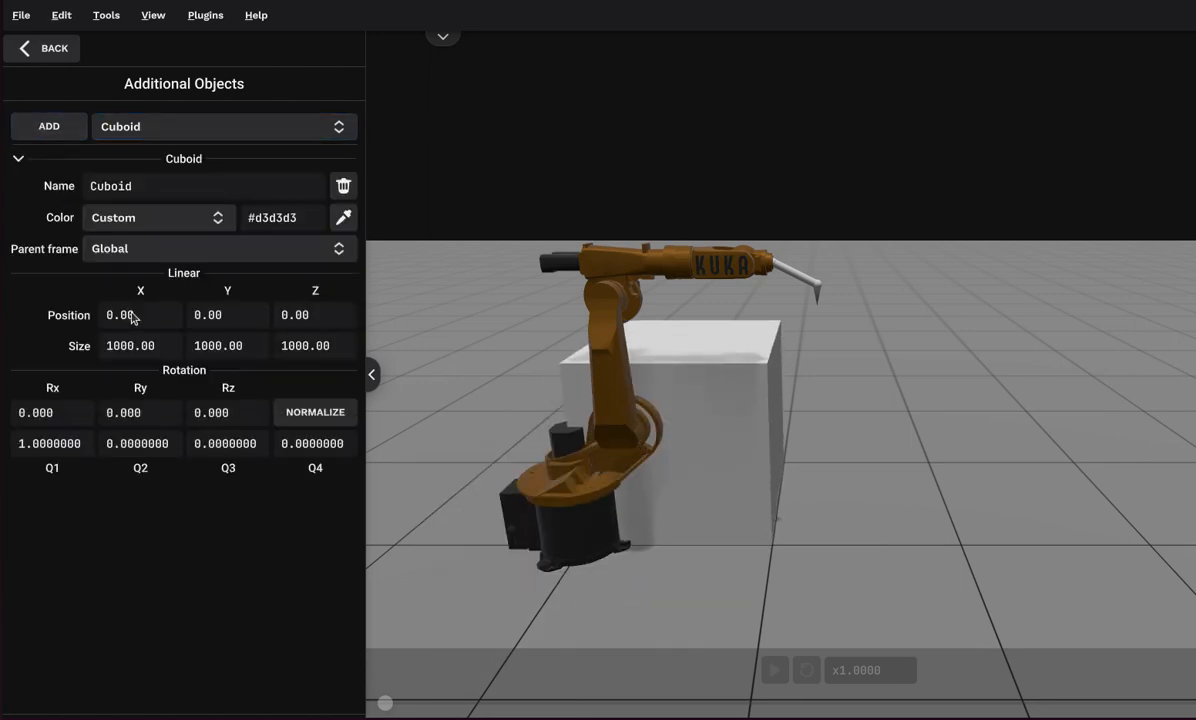
pyautogui.doubleClick(131, 318)
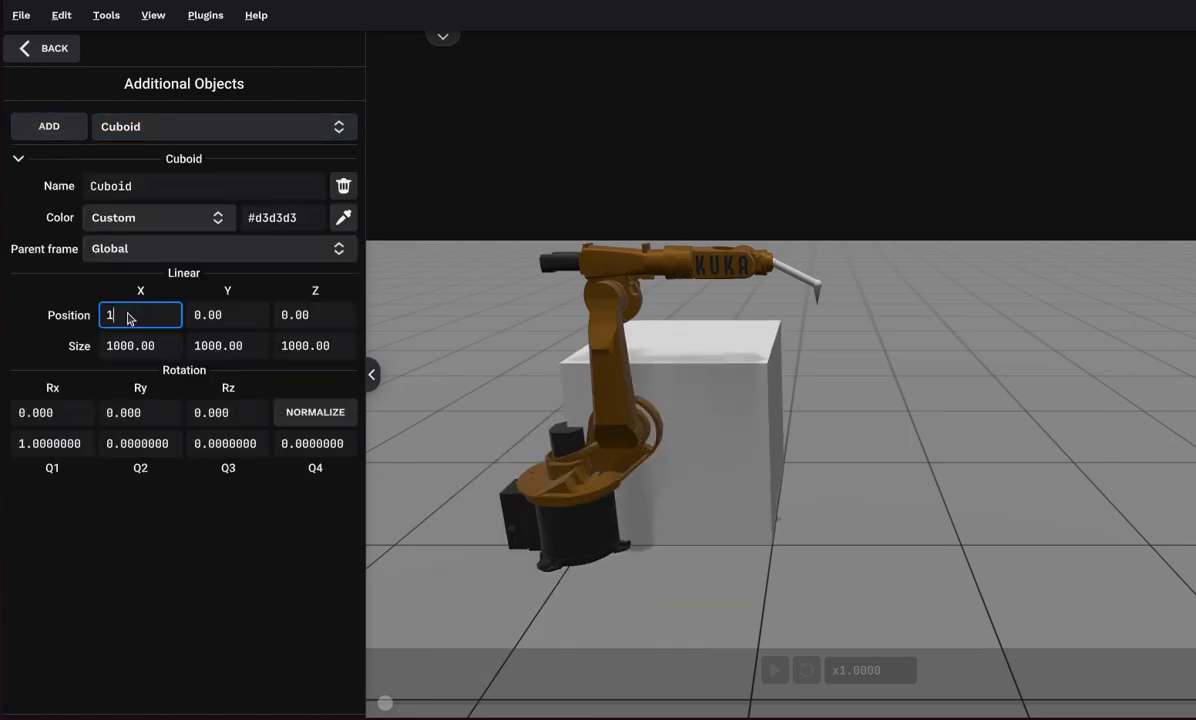
pyautogui.press('Tab')
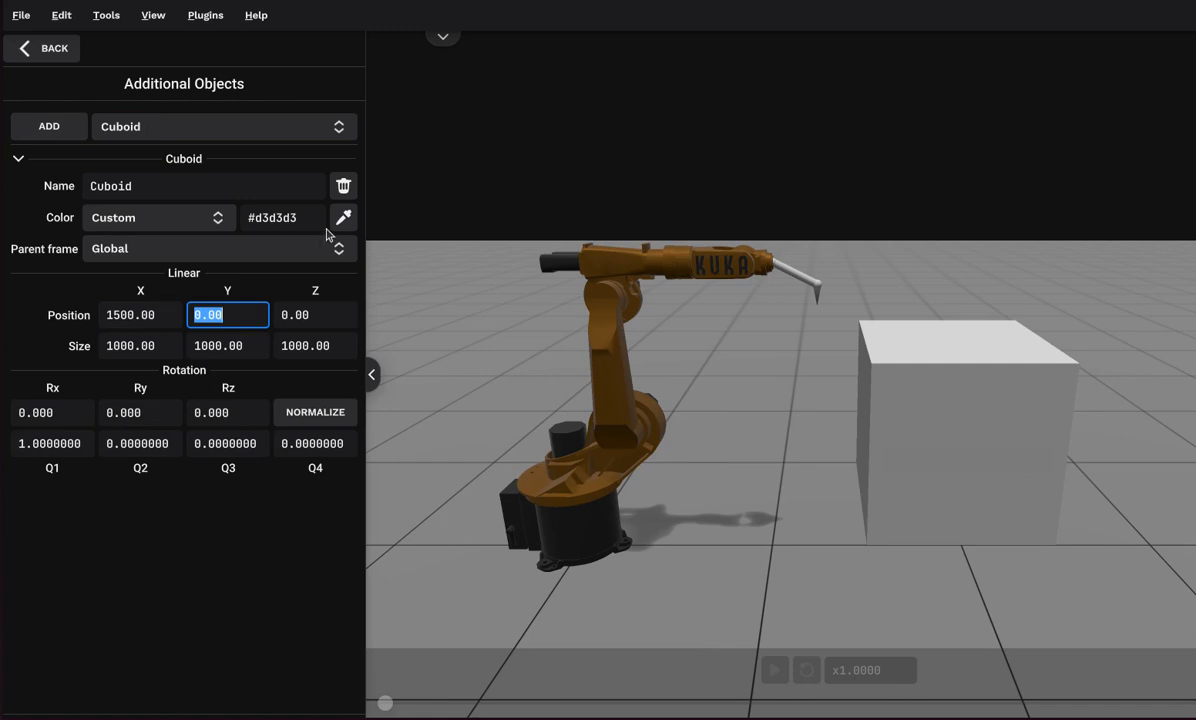
# Change the cuboid's color to the light blue basic color #55aaff.
pyautogui.click(342, 218)
pyautogui.click(519, 291)
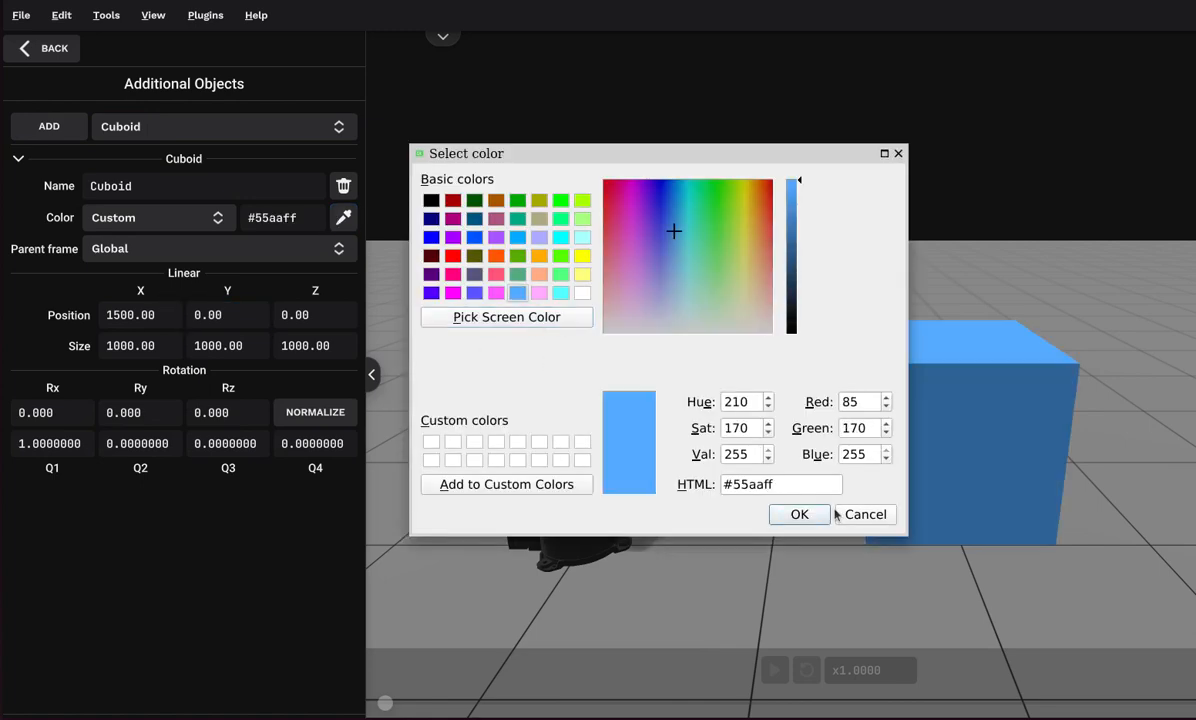
pyautogui.click(801, 514)
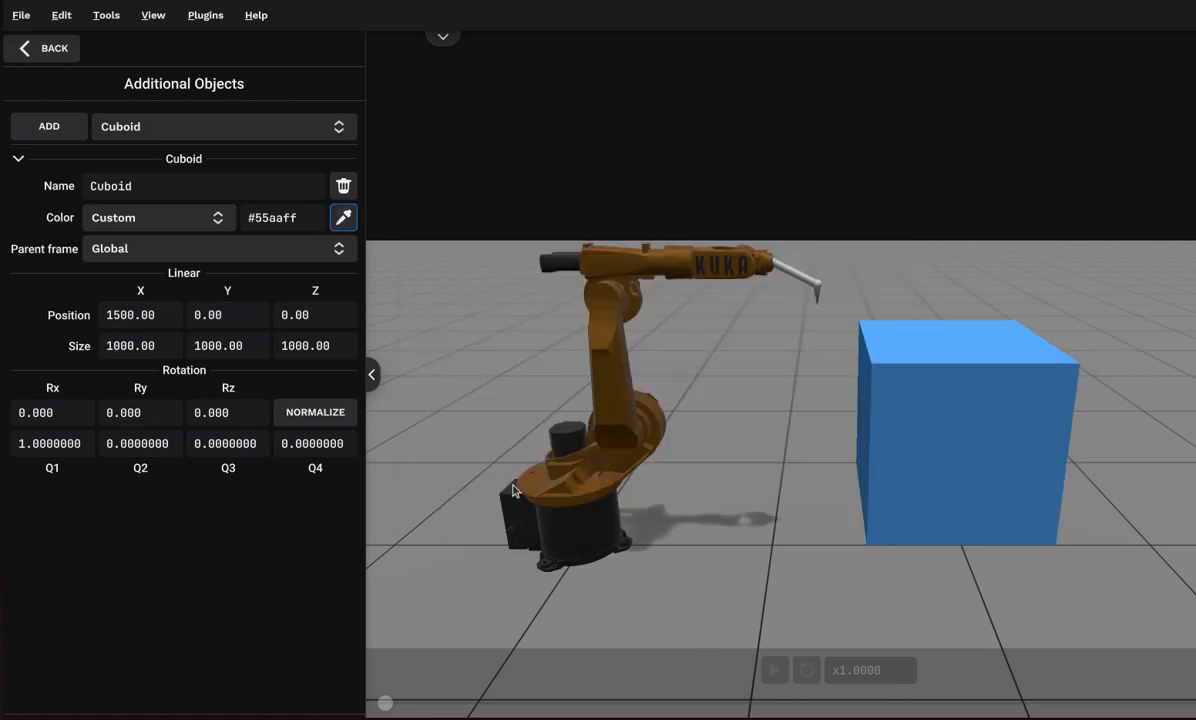
# Set the user frame's position to X 1500, Y 200, Z 1000 and its Rx rotation to 90.
pyautogui.click(60, 15)
pyautogui.click(80, 48)
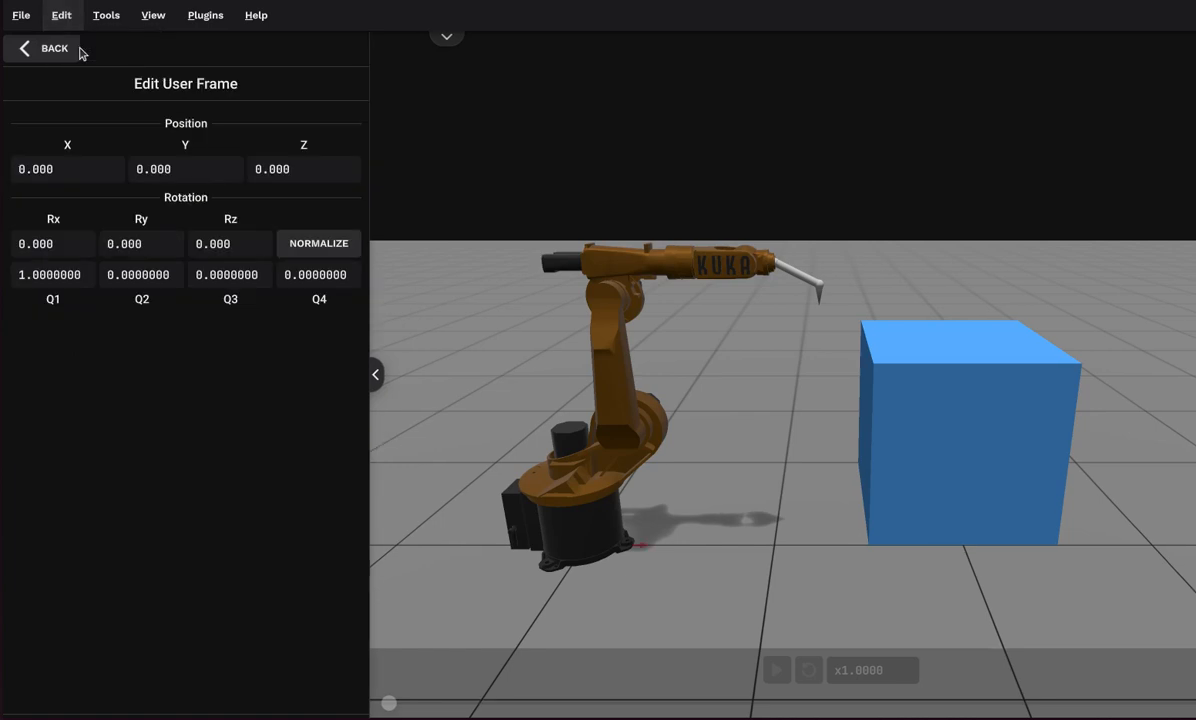
pyautogui.click(75, 172)
pyautogui.write('15')
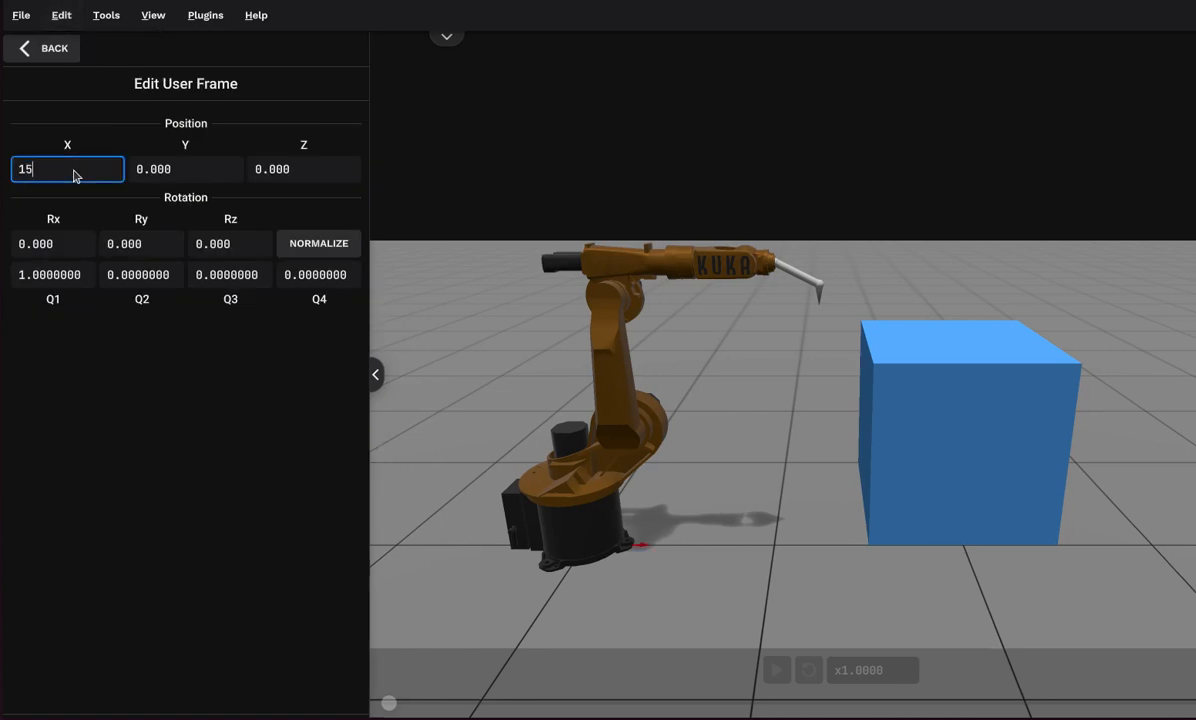
pyautogui.write('00')
pyautogui.press('Tab')
pyautogui.write('200')
pyautogui.press('Tab')
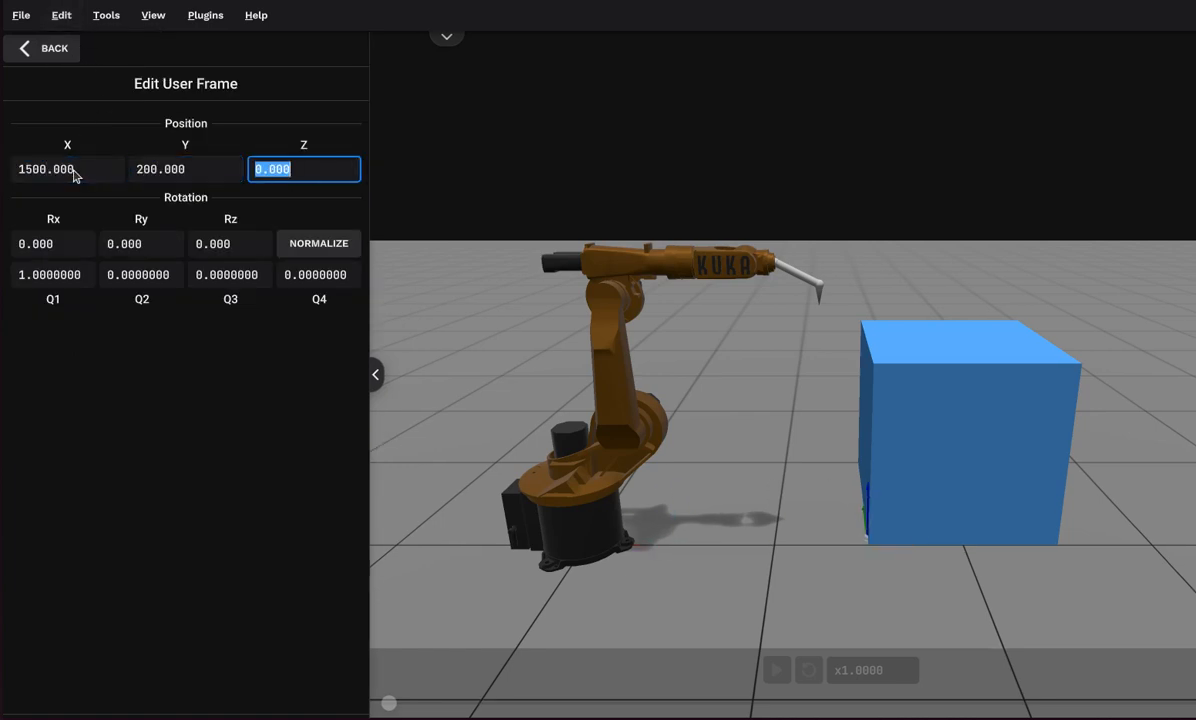
pyautogui.write('1000')
pyautogui.press('Tab')
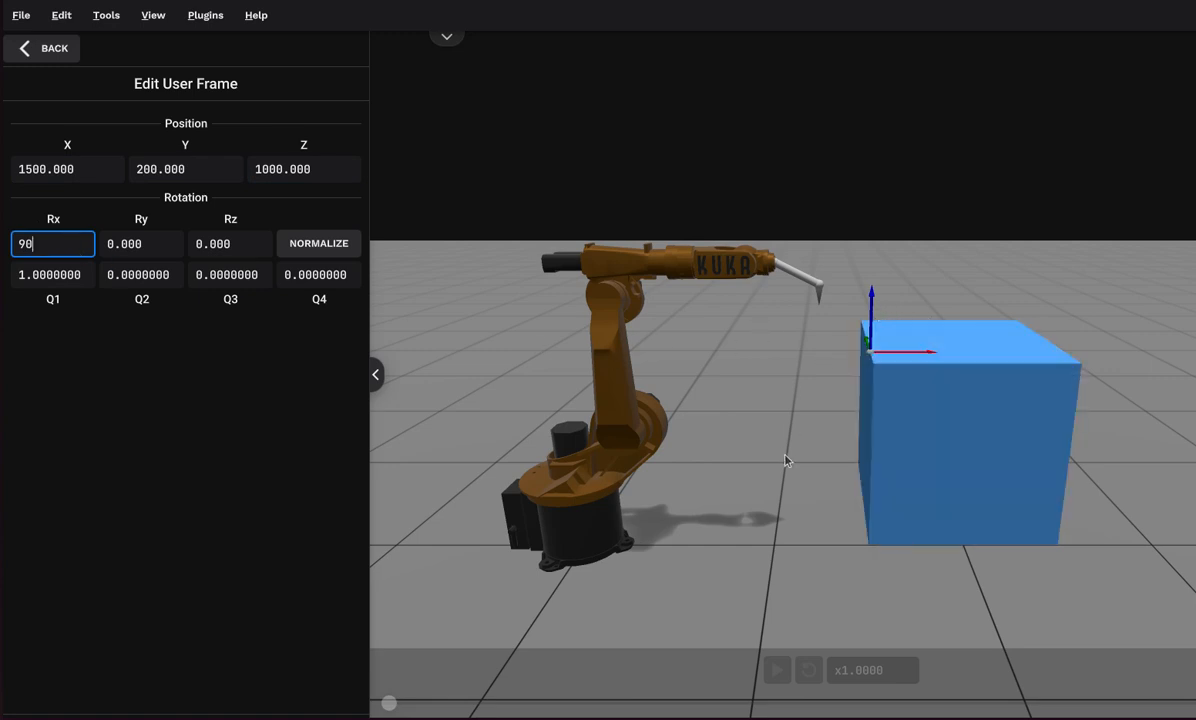
pyautogui.press('Tab')
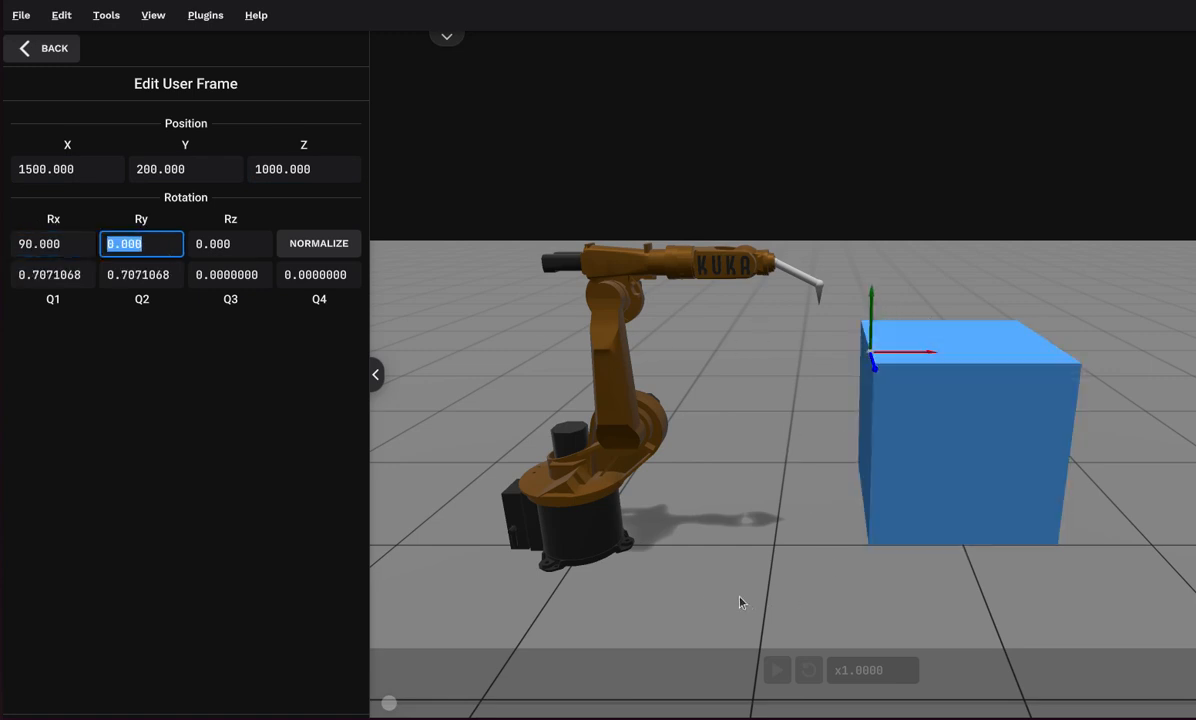
pyautogui.click(375, 374)
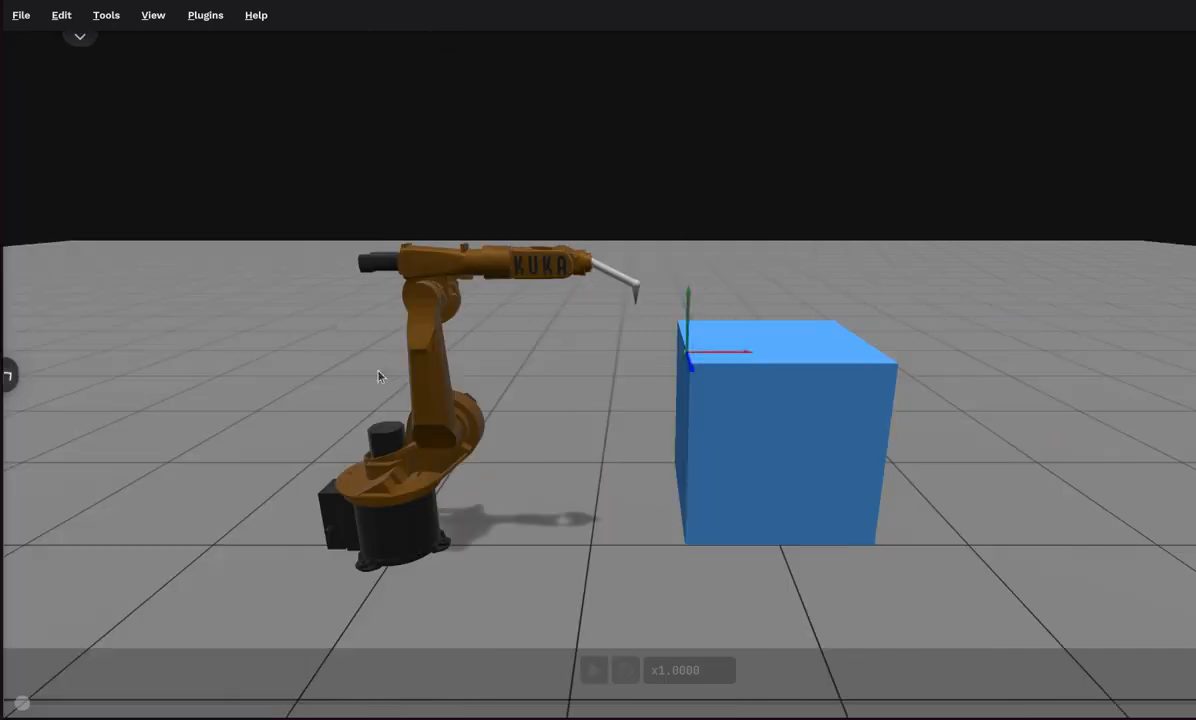
# Add a user-defined object and upload propeller.stl as its source geometry, named propeller.
pyautogui.click(61, 15)
pyautogui.click(112, 230)
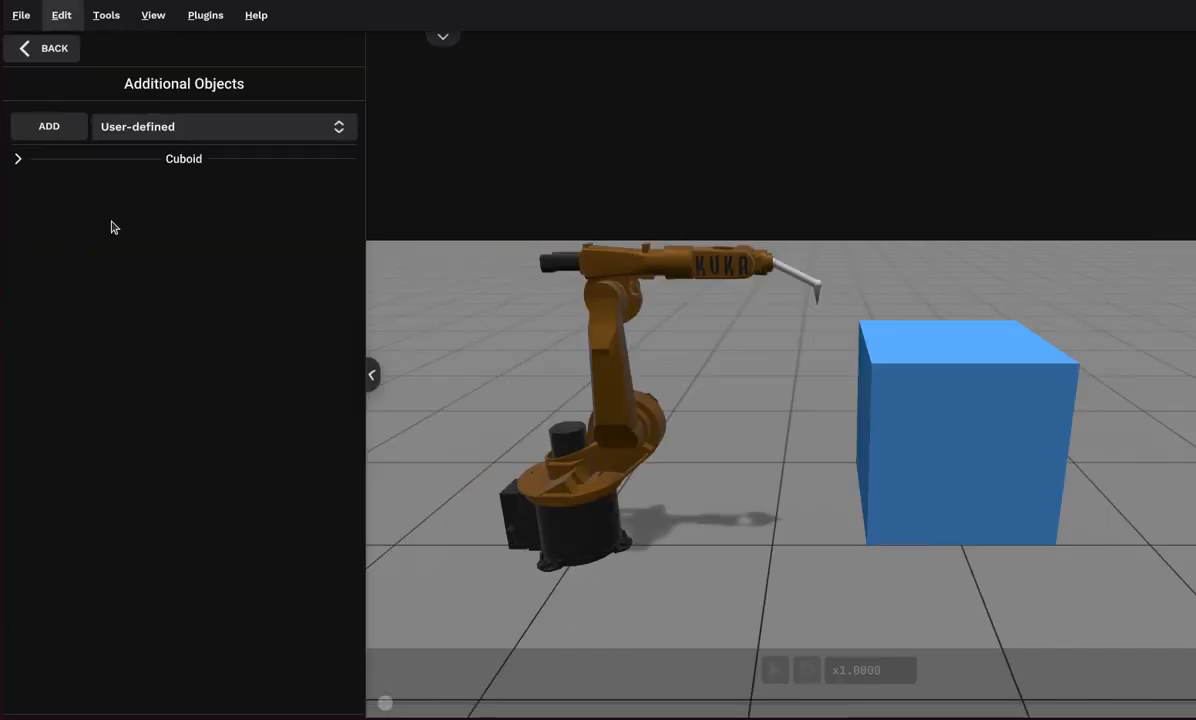
pyautogui.click(30, 127)
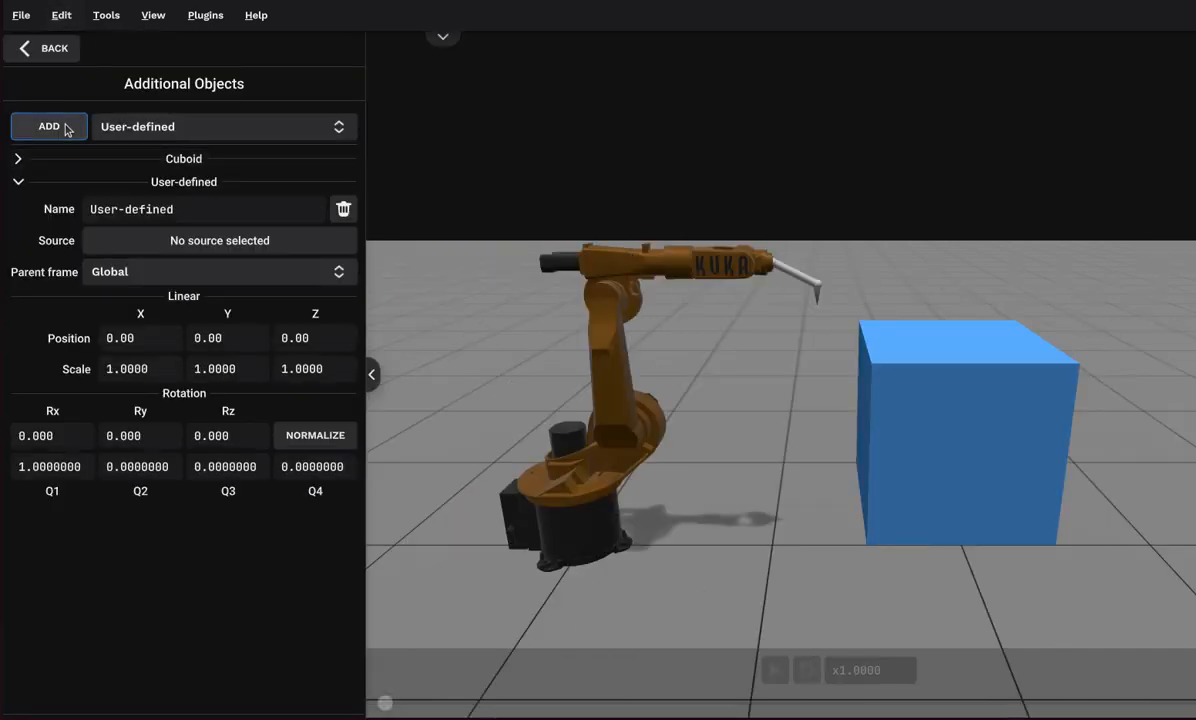
pyautogui.click(160, 241)
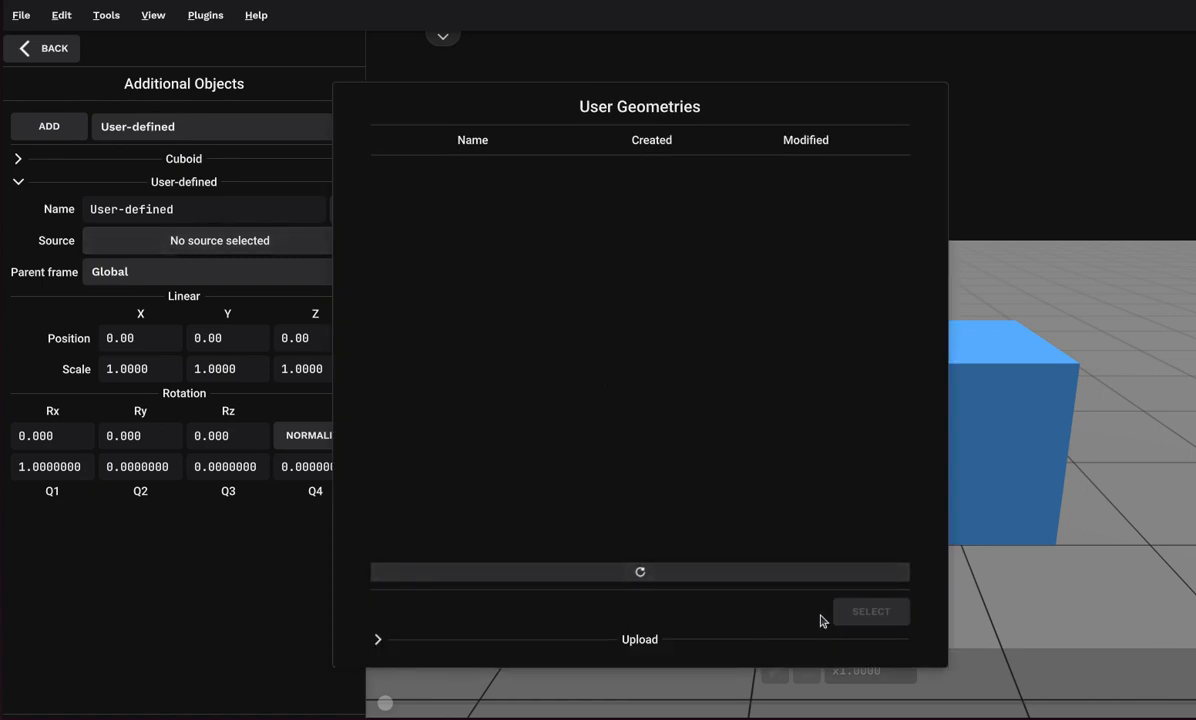
pyautogui.click(687, 638)
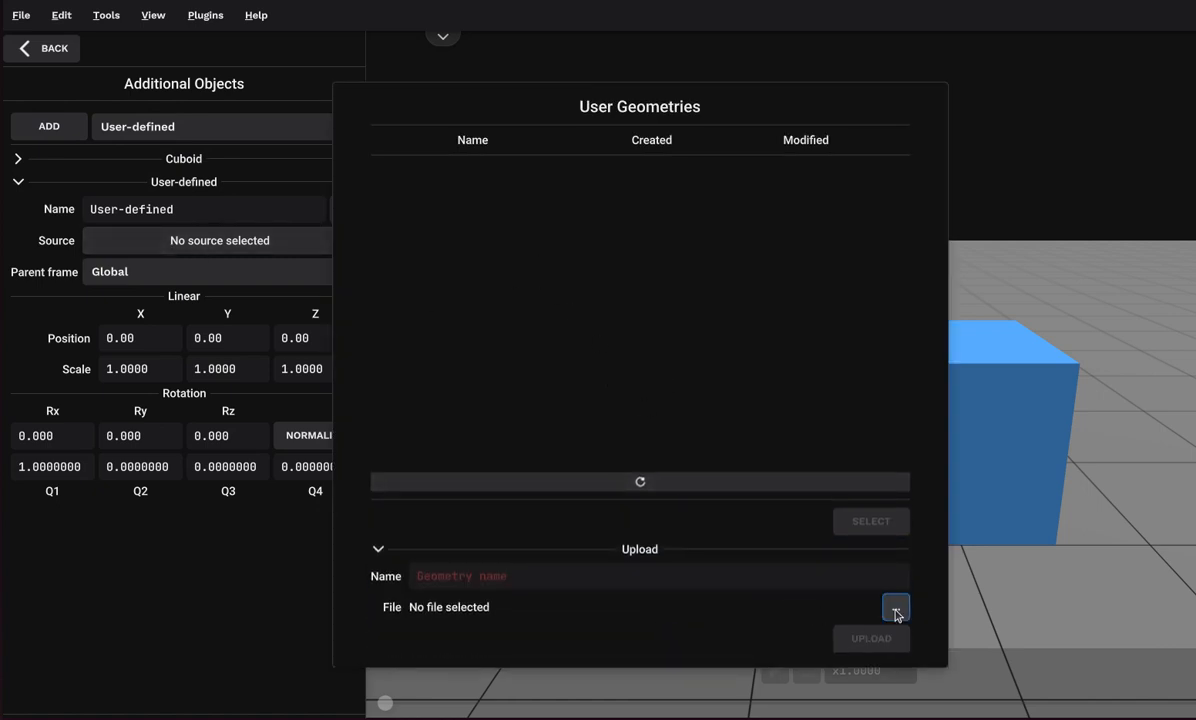
pyautogui.click(896, 610)
pyautogui.doubleClick(527, 270)
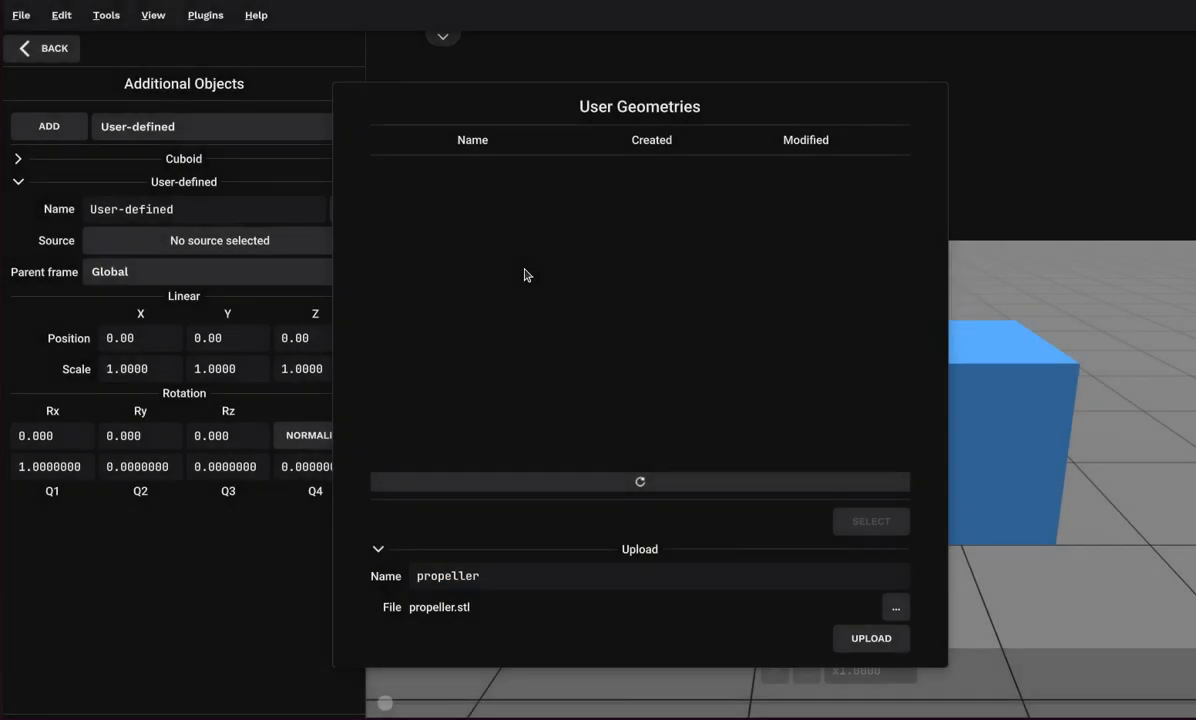
pyautogui.click(869, 639)
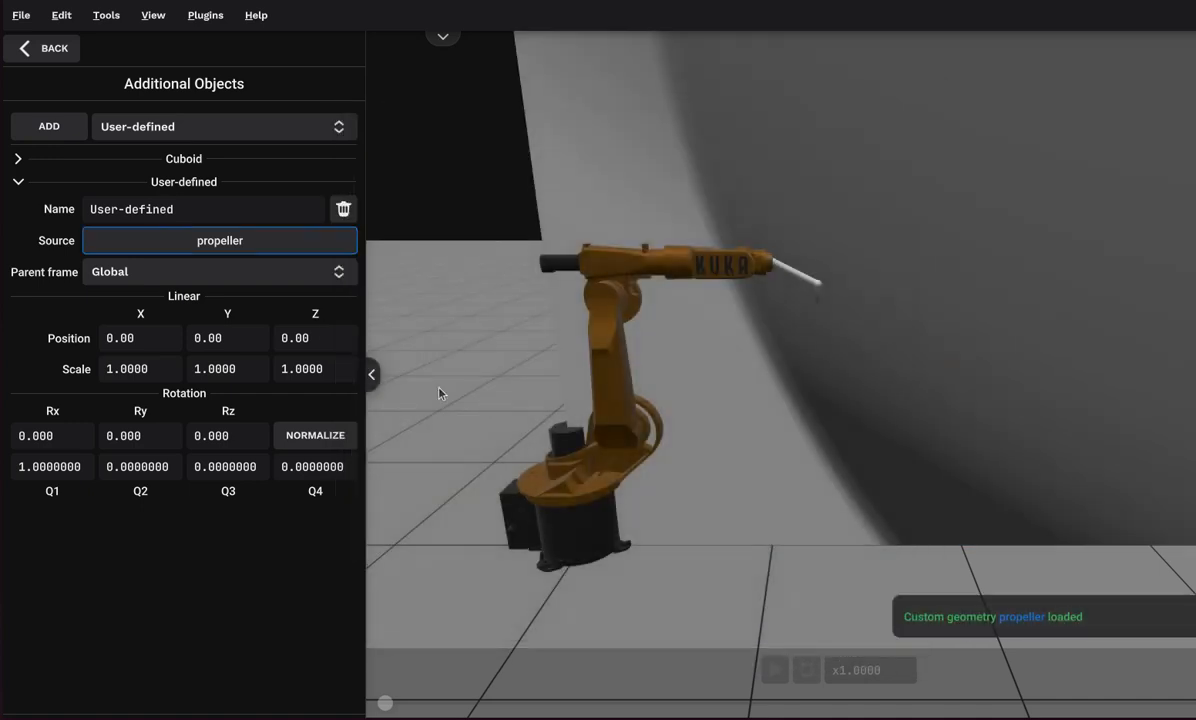
# Scale the propeller object to 0.0010 in X, Y and Z.
pyautogui.moveTo(512, 435); pyautogui.dragTo(567, 432, button='middle')
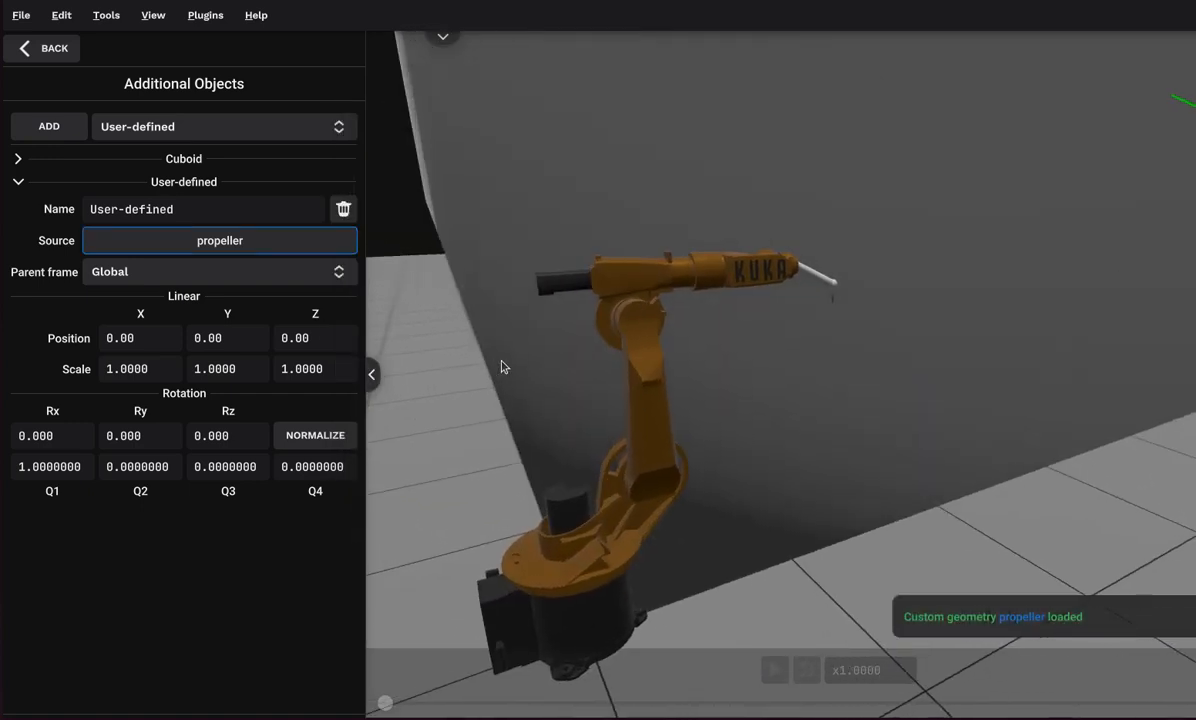
pyautogui.scroll(-5, 497, 430)
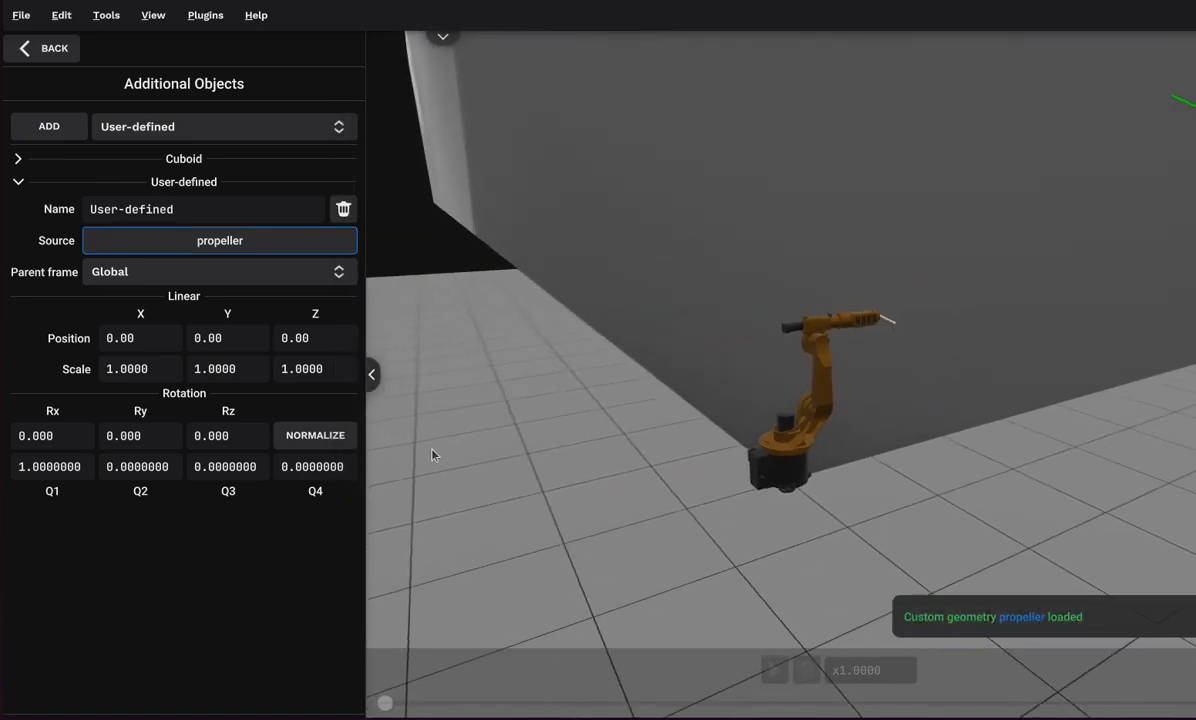
pyautogui.click(158, 374)
pyautogui.write('0.0010')
pyautogui.press('Tab')
pyautogui.write('0.0010')
pyautogui.press('Tab')
pyautogui.write('0.0010')
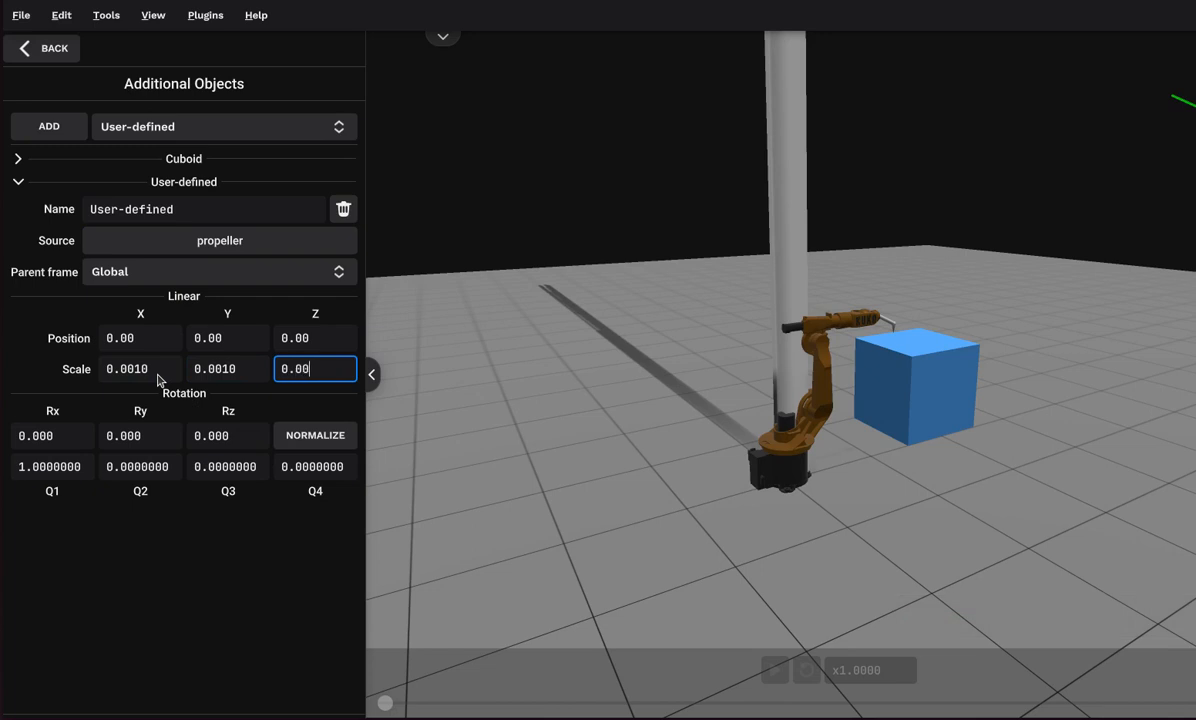
pyautogui.press('Tab')
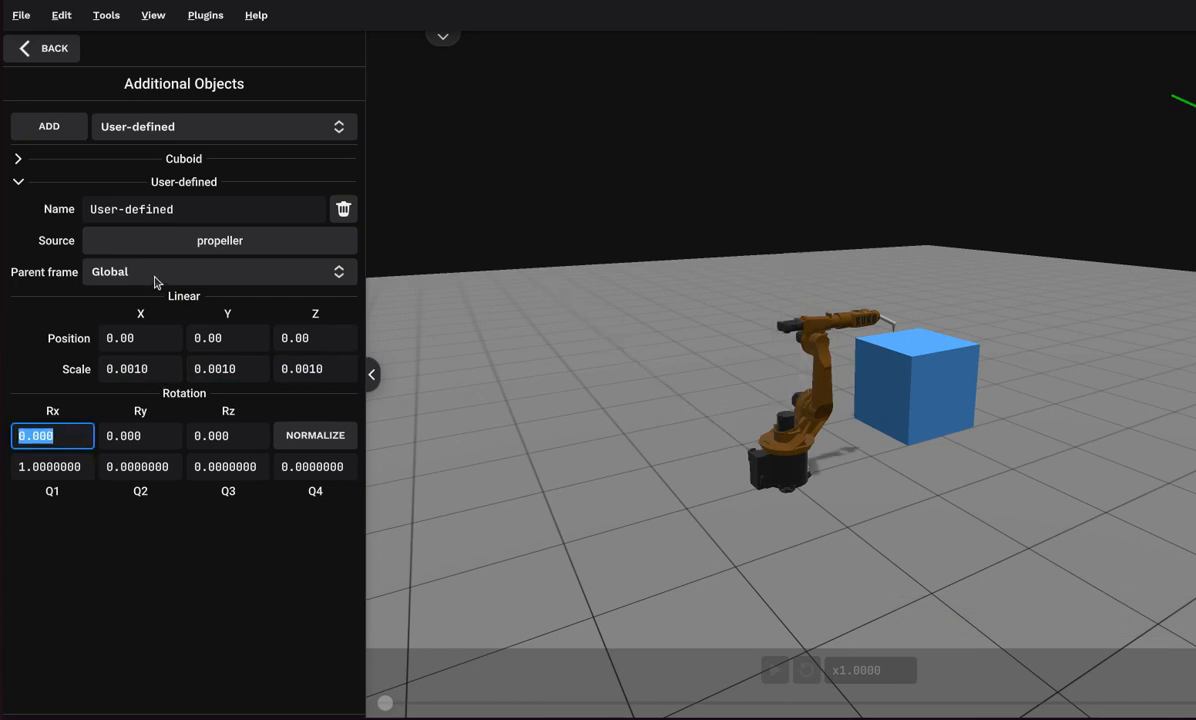
# Set the propeller object's parent frame to User frame and inspect its placement on the cuboid.
pyautogui.click(155, 274)
pyautogui.click(145, 349)
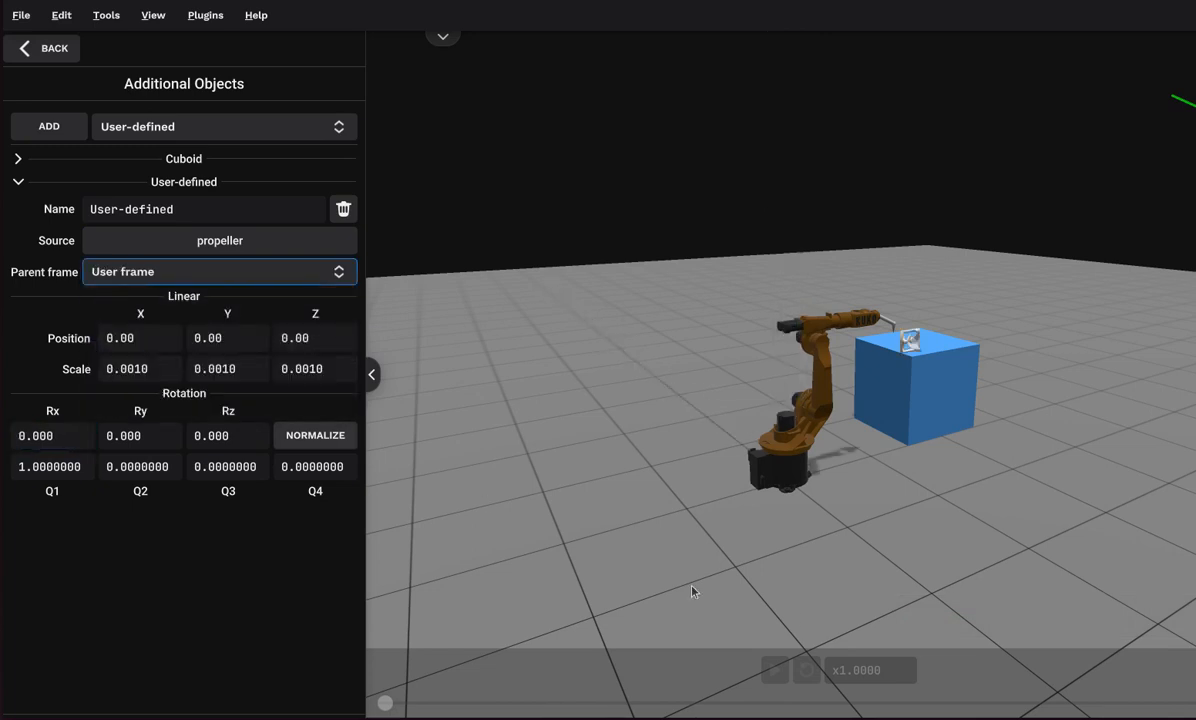
pyautogui.scroll(10, 903, 515)
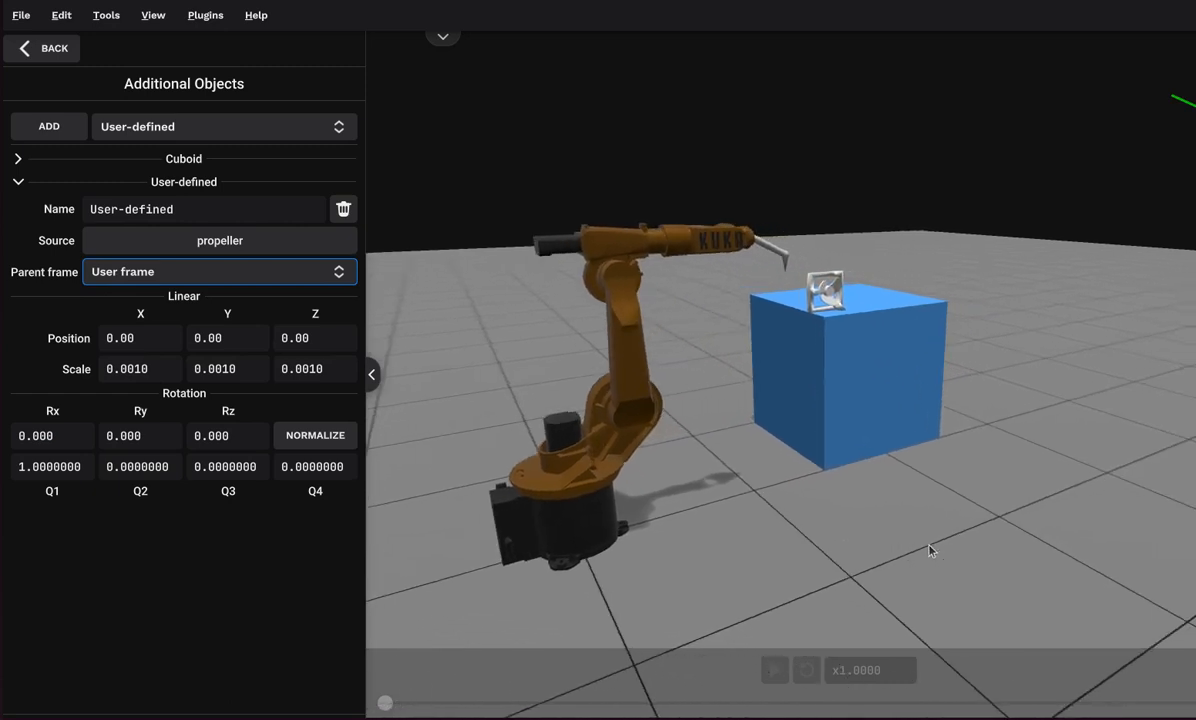
pyautogui.scroll(4, 930, 550)
pyautogui.moveTo(988, 478); pyautogui.dragTo(1027, 577, button='middle')
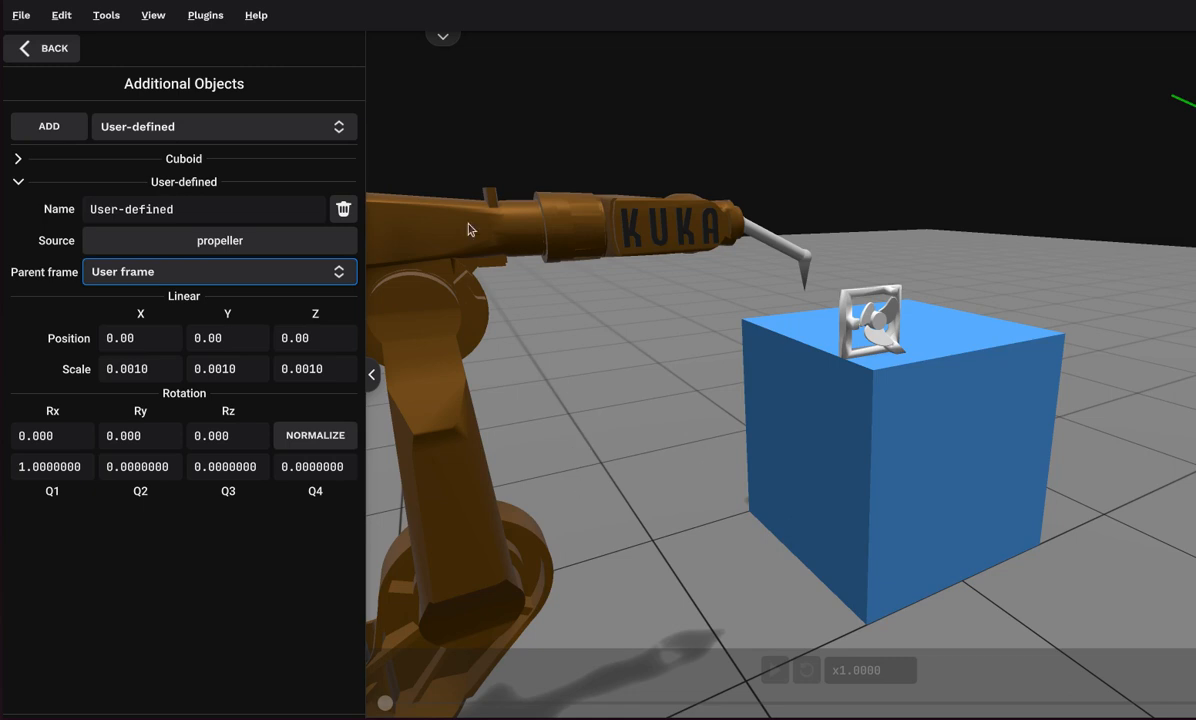
# Set the object frame's Z position to 50.
pyautogui.click(62, 17)
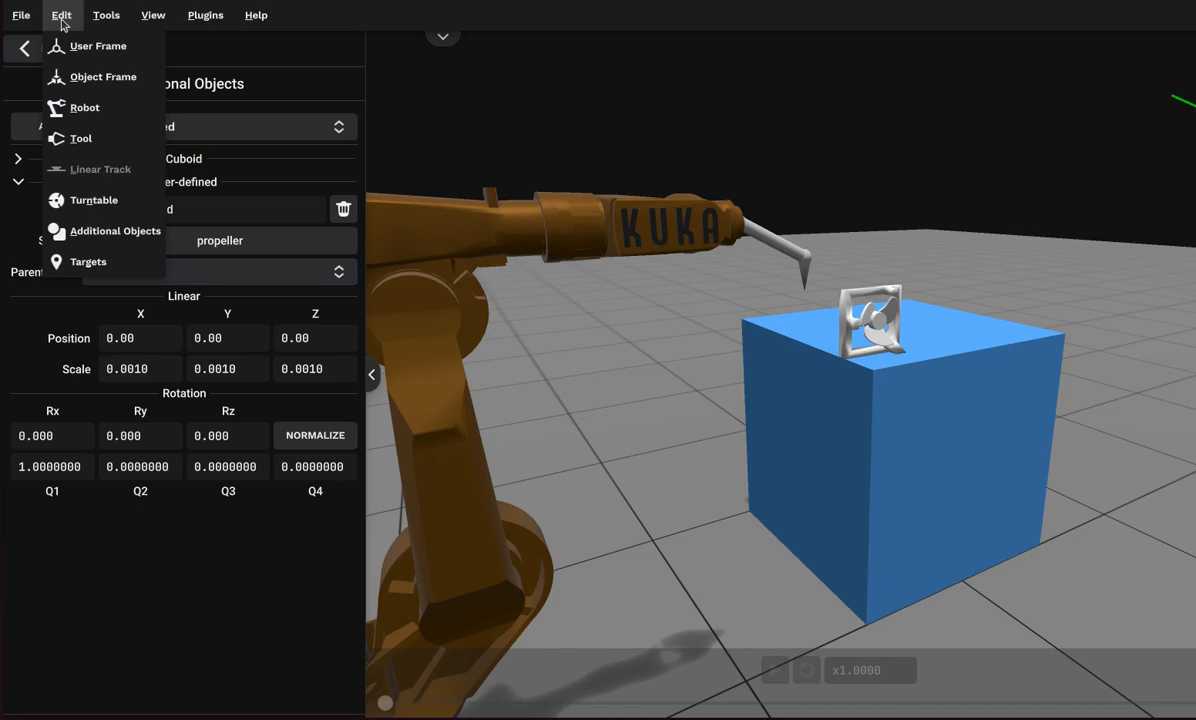
pyautogui.click(83, 80)
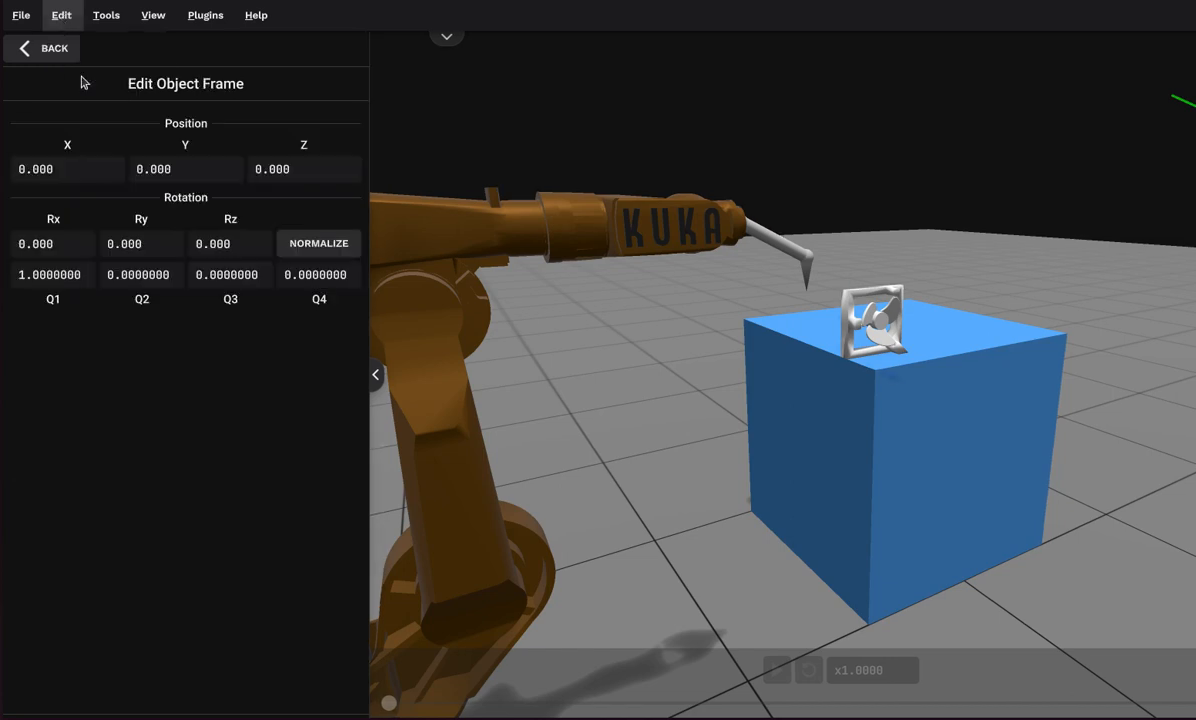
pyautogui.click(307, 175)
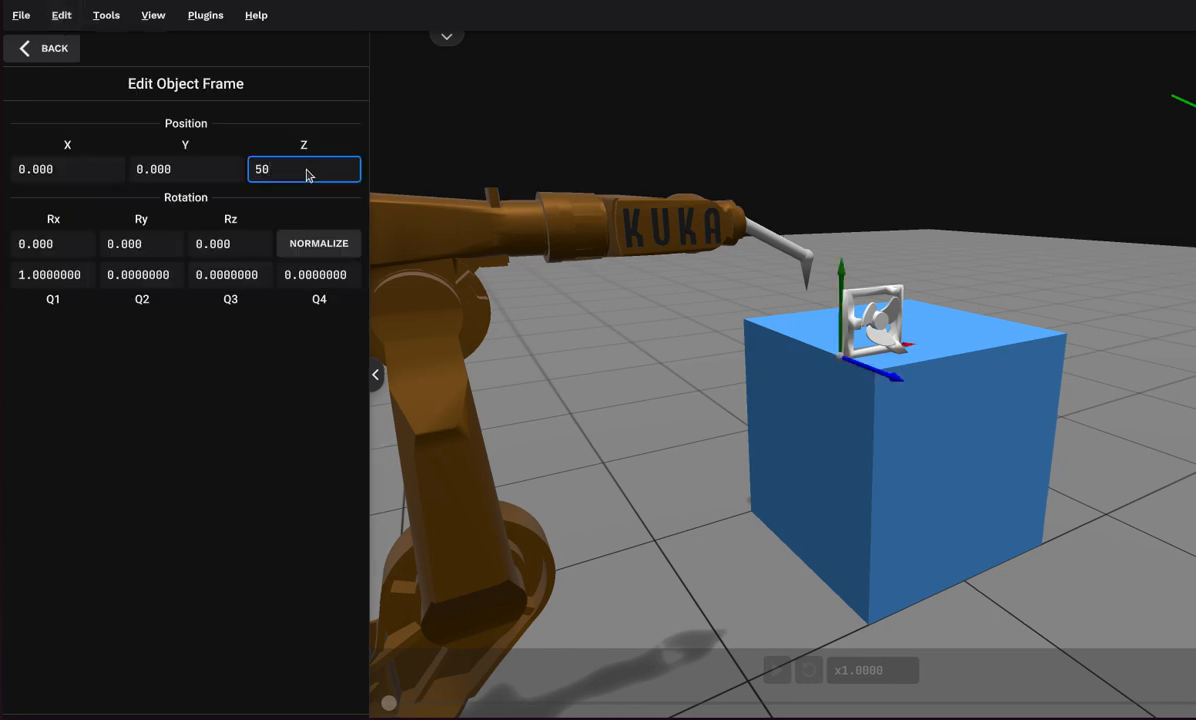
pyautogui.write('50')
pyautogui.press('Return')
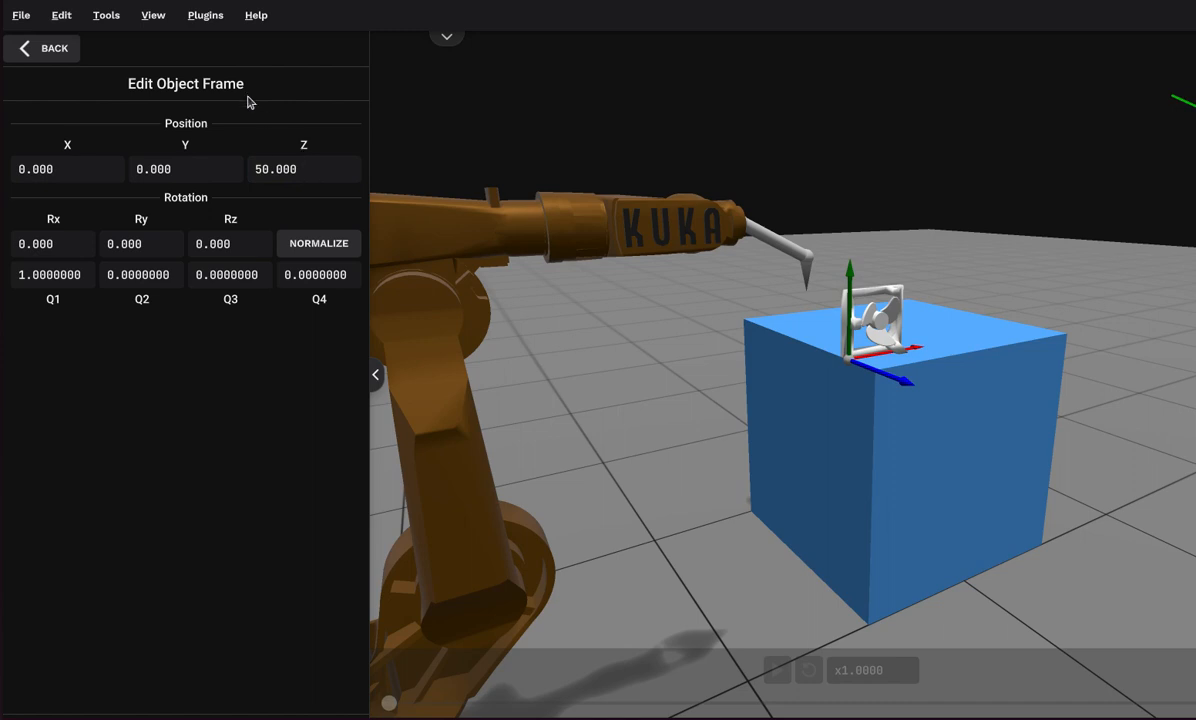
# Import the toolpath from propeller.apt as an APT path with the default import options.
pyautogui.click(21, 15)
pyautogui.click(70, 168)
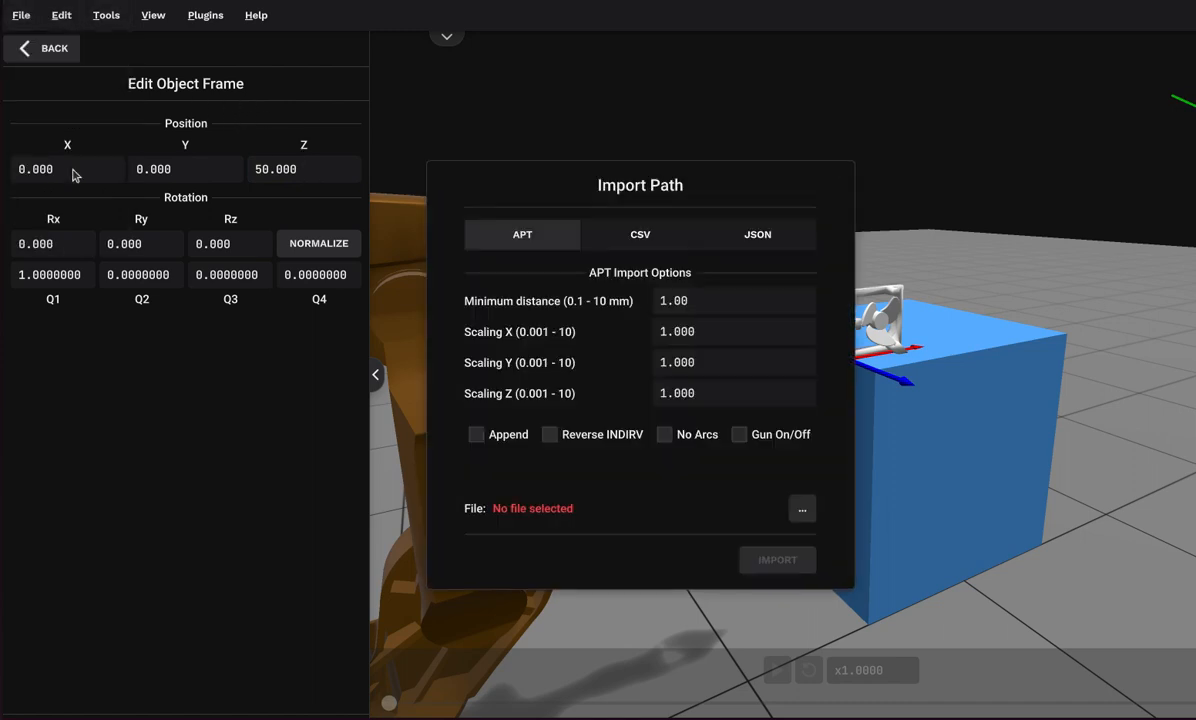
pyautogui.click(803, 510)
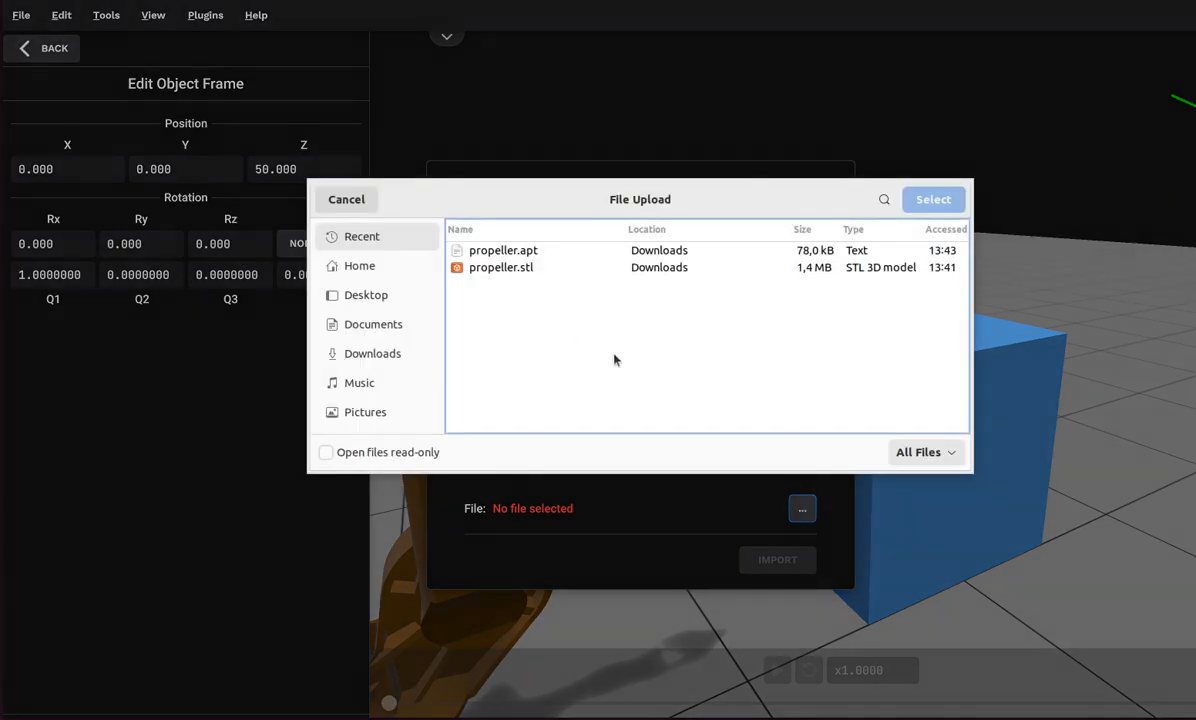
pyautogui.doubleClick(497, 251)
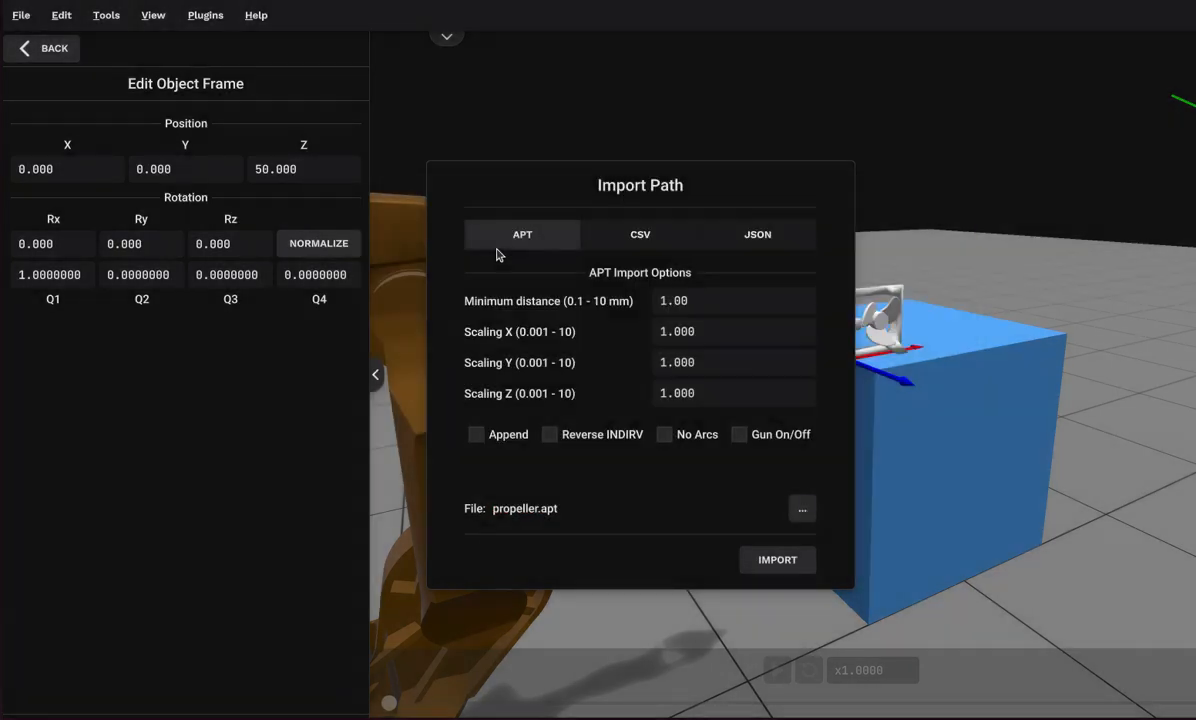
pyautogui.click(781, 562)
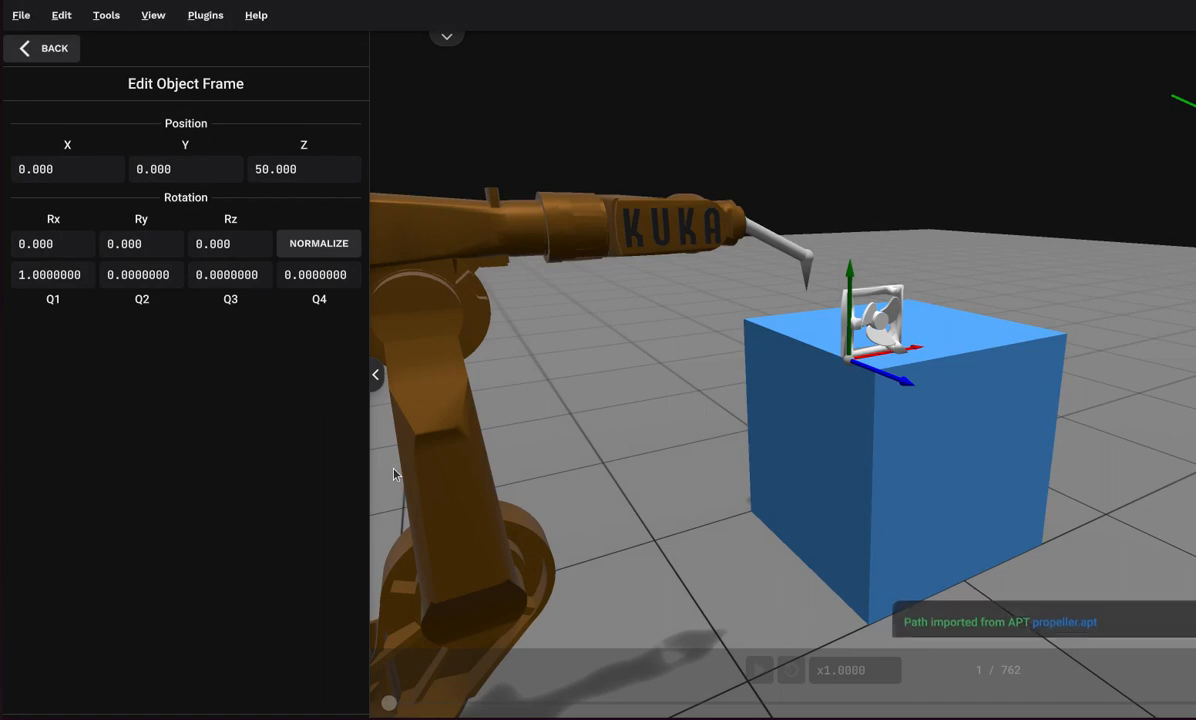
# Show the robot at target 1 of the imported path and configure the path with a fixed tool roll angle of 0.
pyautogui.click(61, 15)
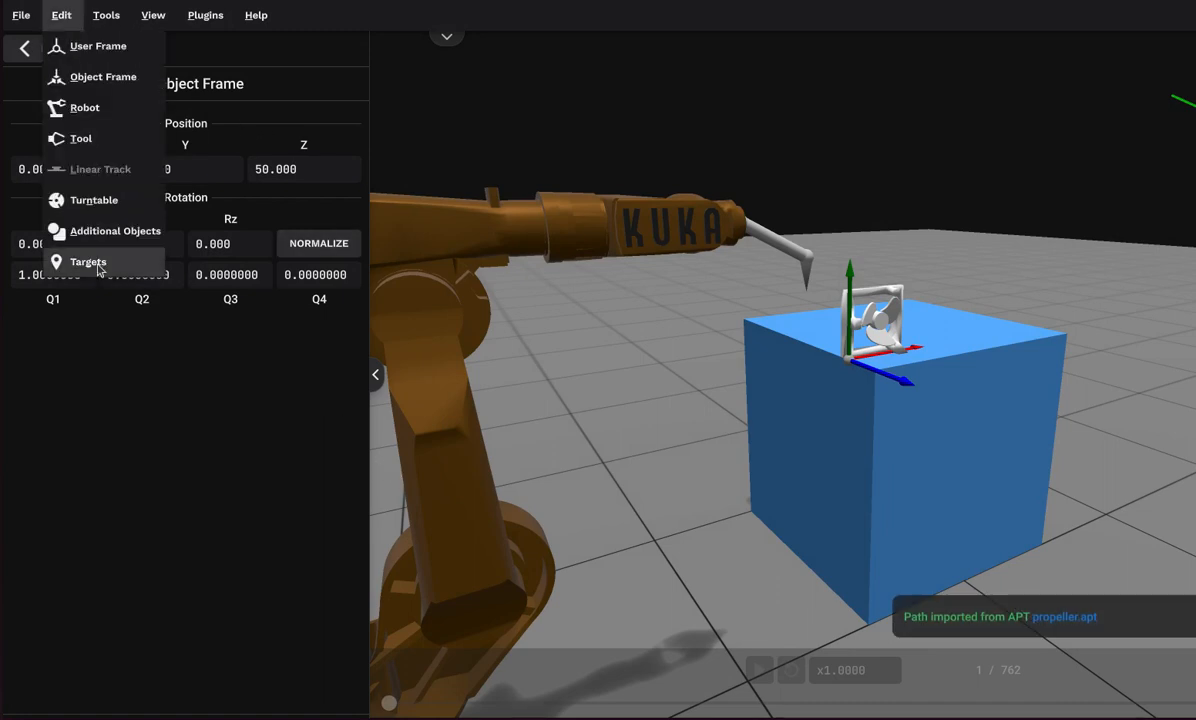
pyautogui.click(88, 262)
pyautogui.click(56, 155)
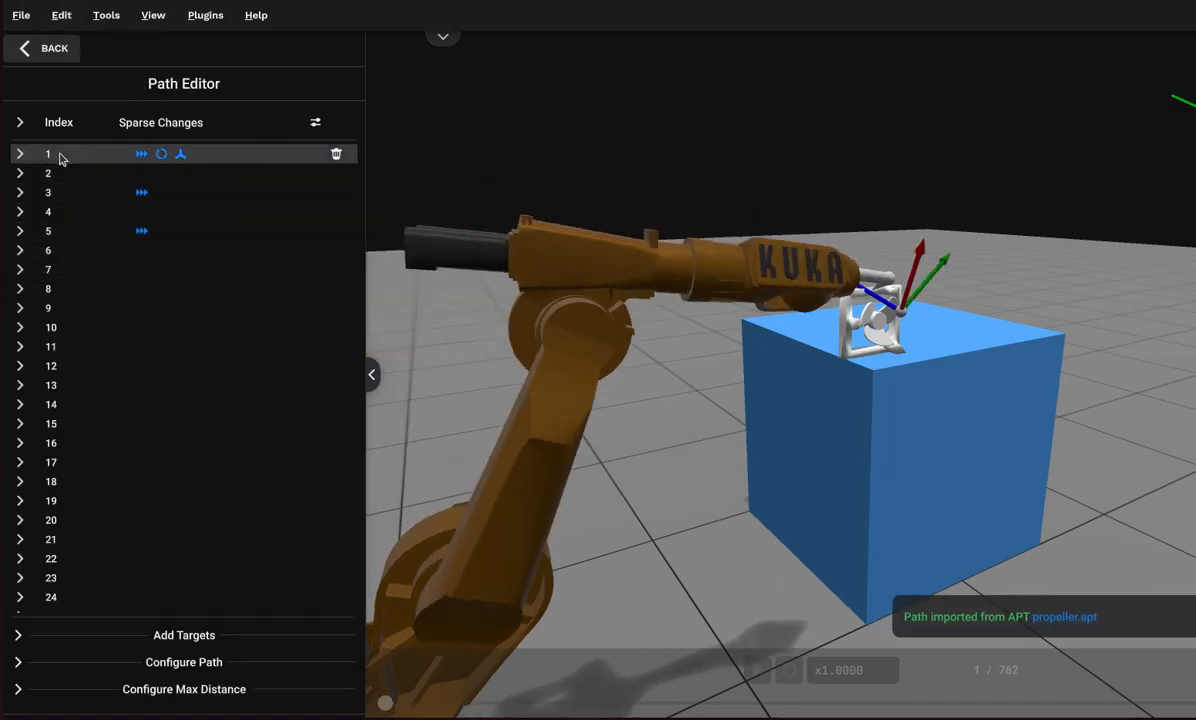
pyautogui.moveTo(1164, 459); pyautogui.dragTo(1072, 446, button='middle')
pyautogui.moveTo(1151, 487); pyautogui.dragTo(803, 521)
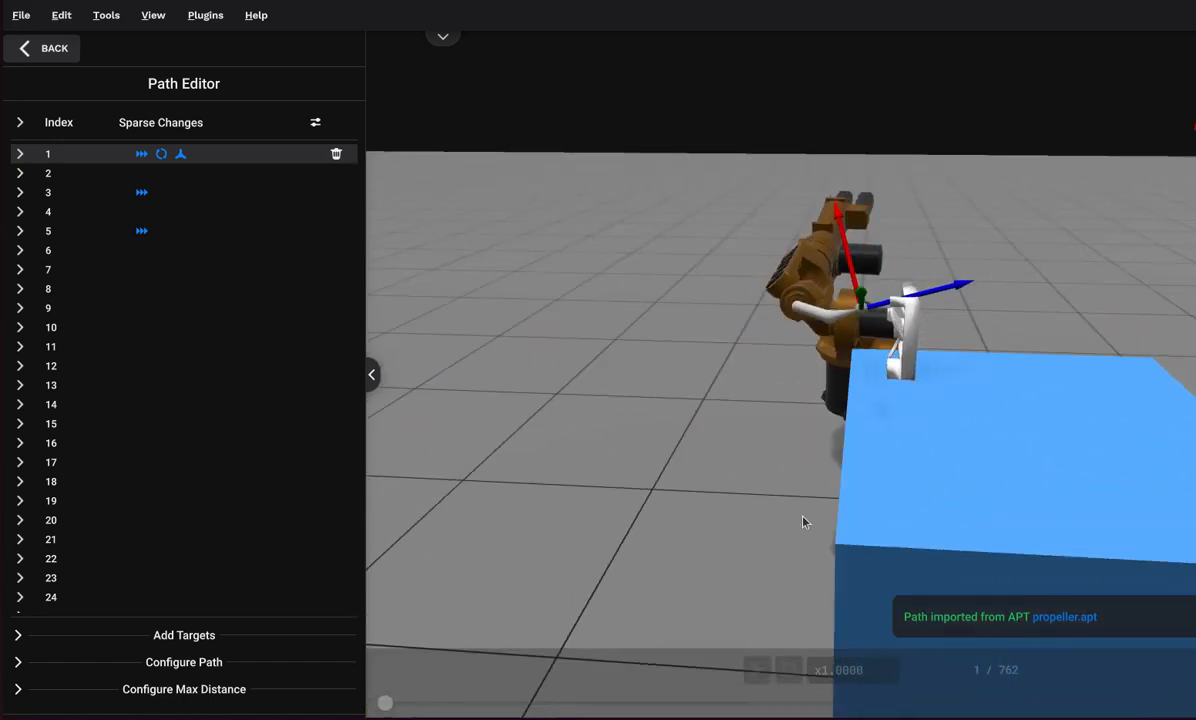
pyautogui.click(190, 662)
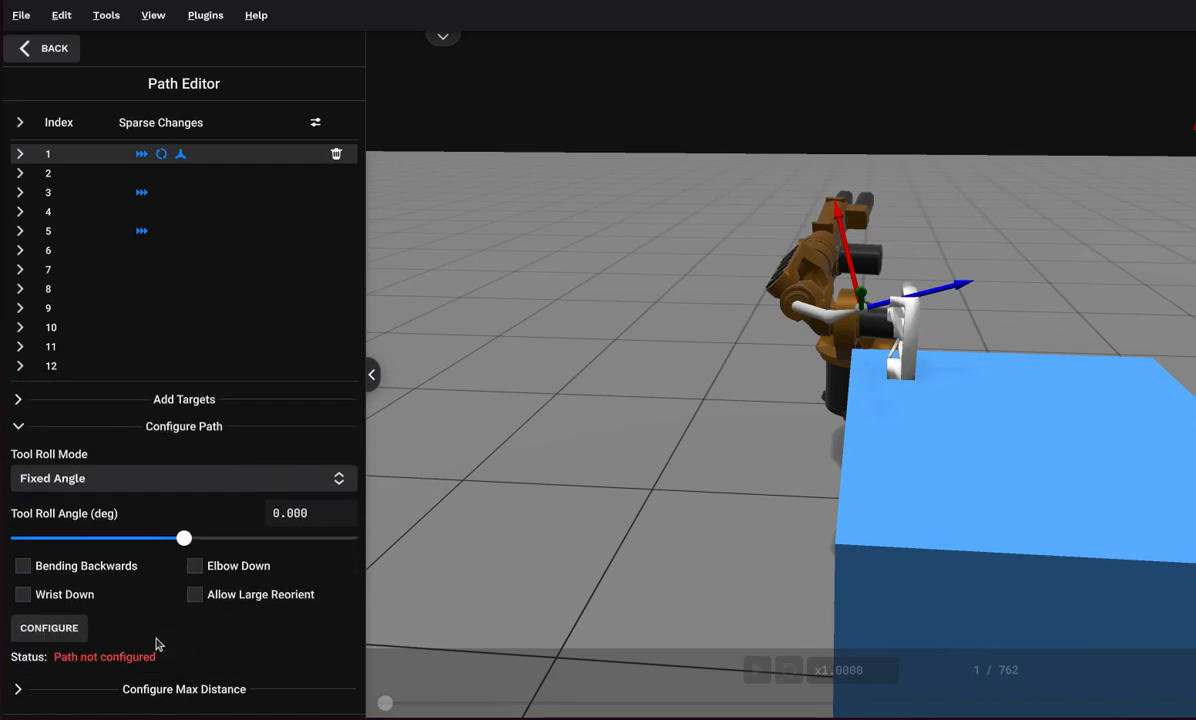
pyautogui.click(55, 630)
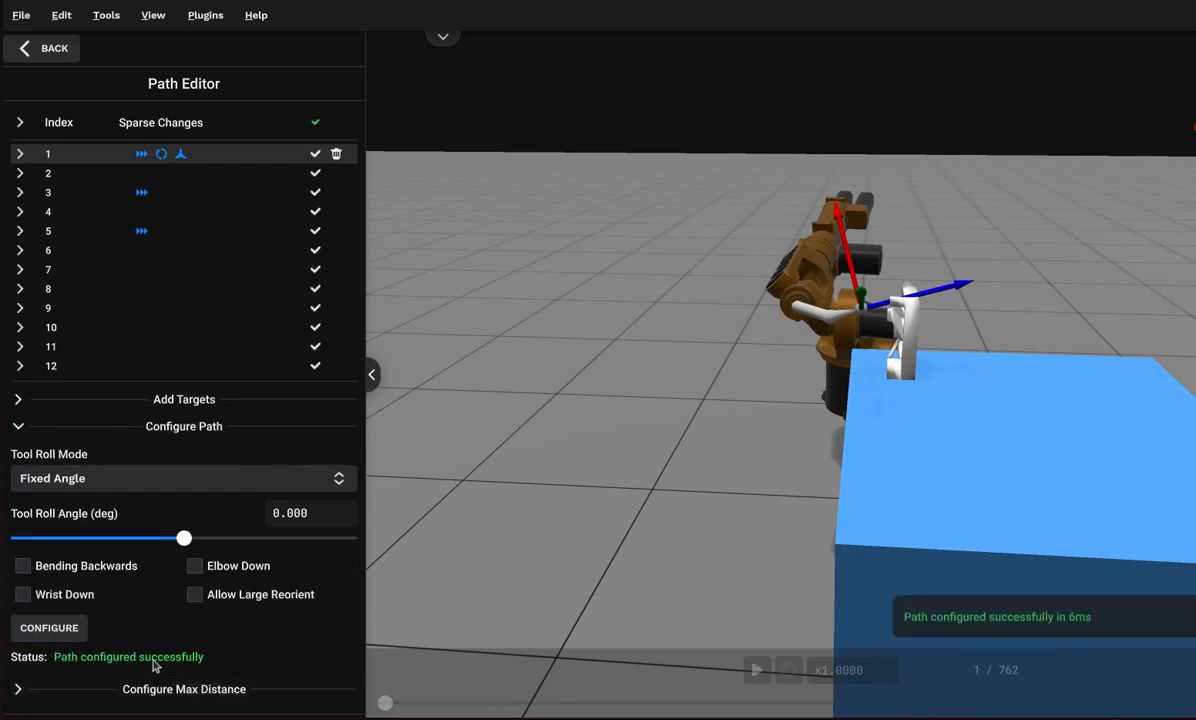
# Play the path simulation and examine the tool's motion up close at the propeller.
pyautogui.click(756, 669)
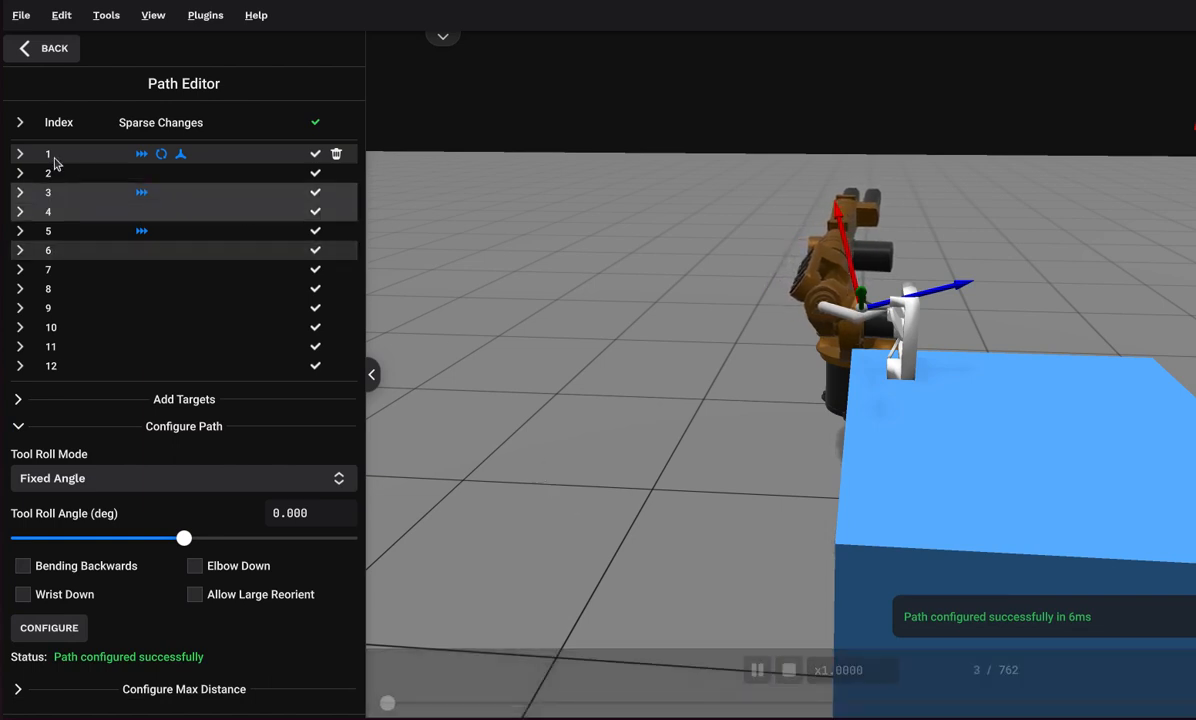
pyautogui.scroll(5, 519, 488)
pyautogui.moveTo(415, 411); pyautogui.dragTo(906, 331)
pyautogui.moveTo(906, 329); pyautogui.dragTo(868, 345, button='middle')
pyautogui.scroll(3, 764, 434)
pyautogui.scroll(3, 761, 432)
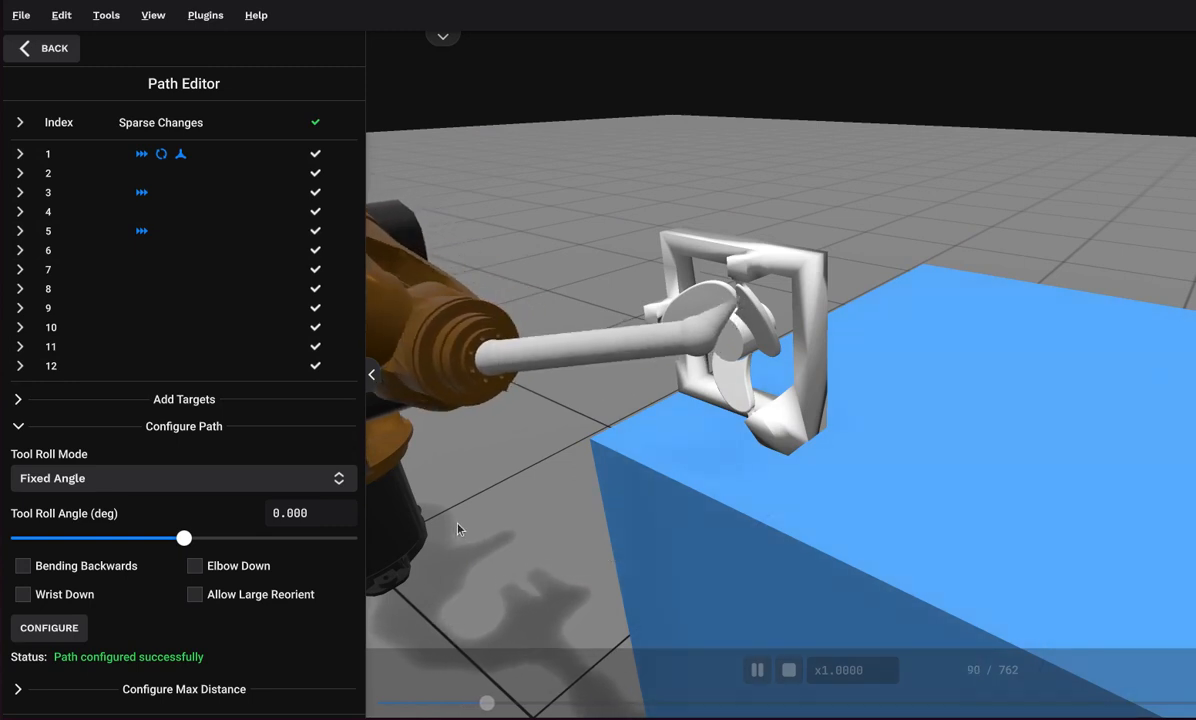
# Set the simulation playback speed to x4 and watch the robot run through the rest of the path.
pyautogui.click(873, 676)
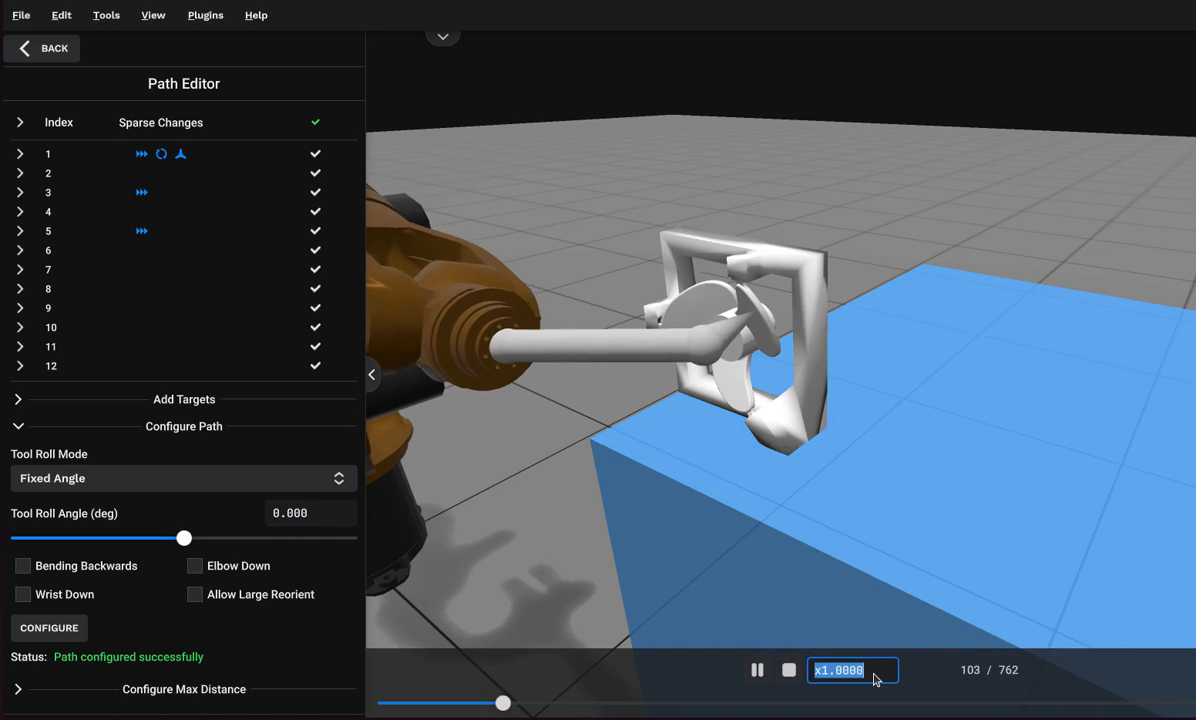
pyautogui.write('4')
pyautogui.press('Return')
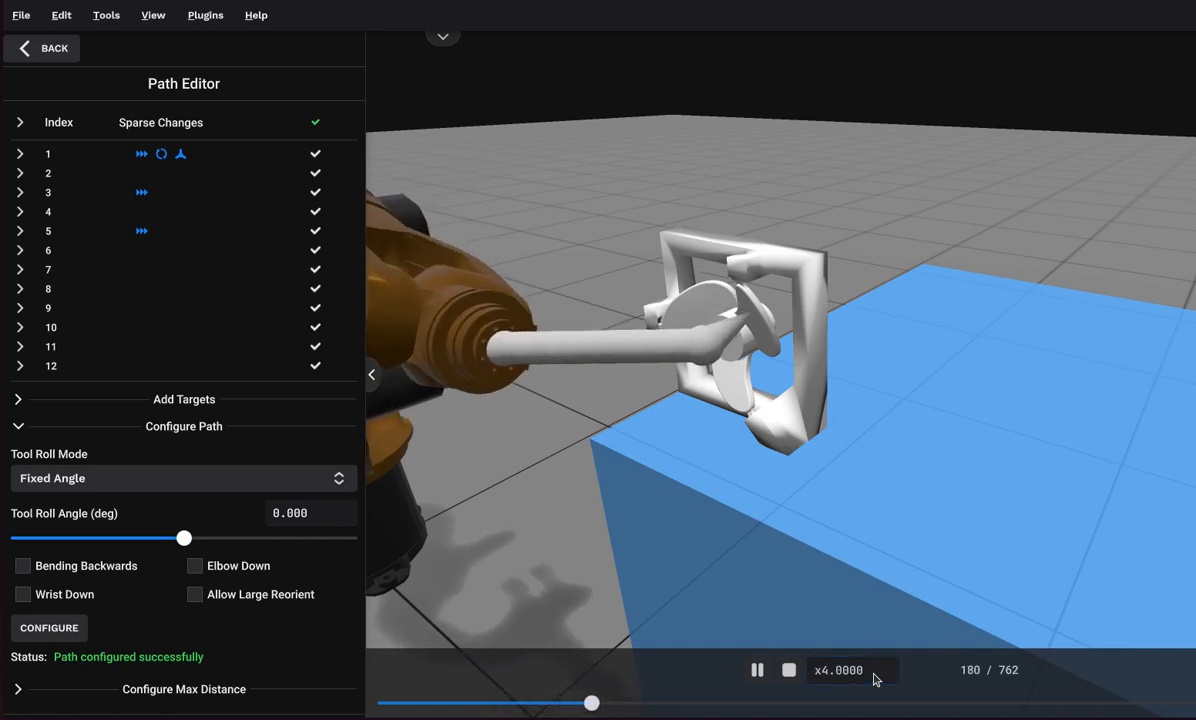
pyautogui.scroll(5, 815, 512)
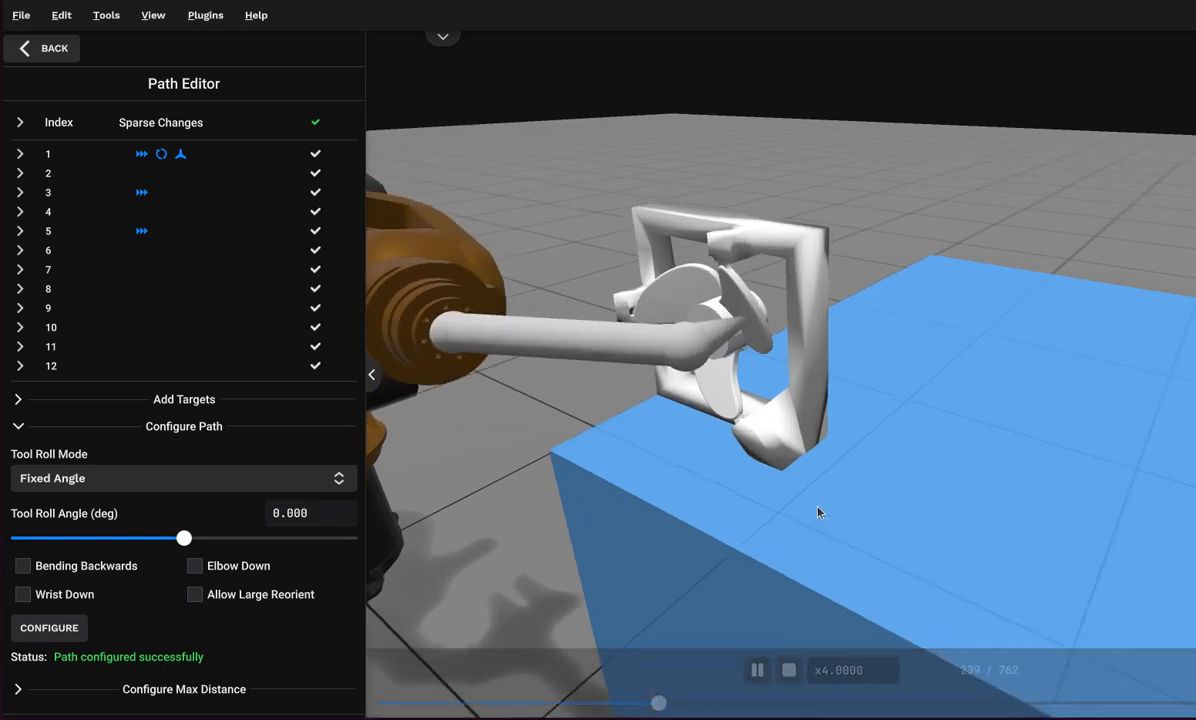
pyautogui.scroll(3, 815, 512)
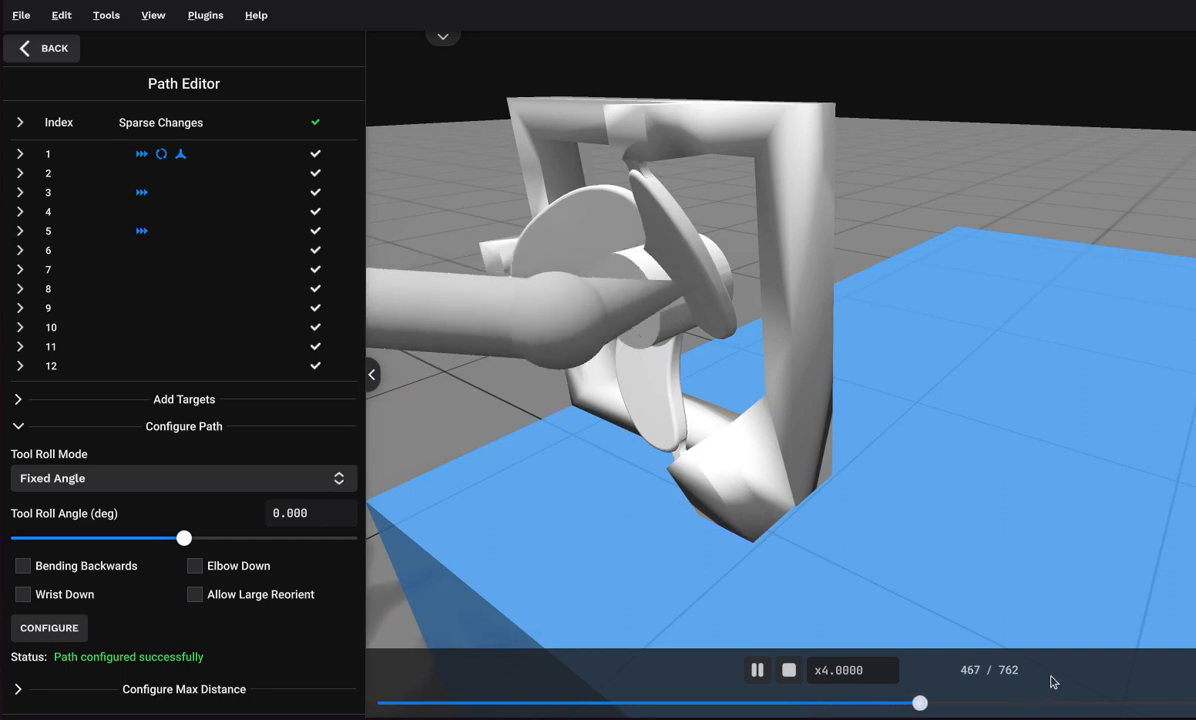
pyautogui.scroll(-5, 980, 488)
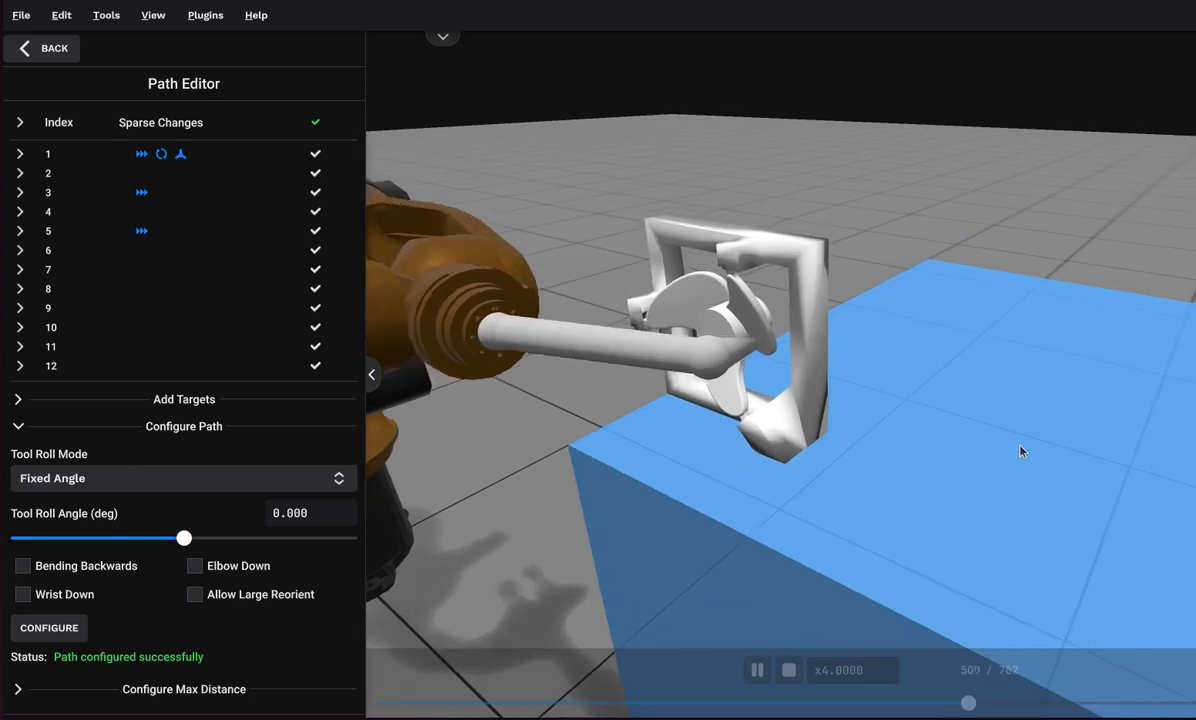
pyautogui.scroll(-4, 1020, 446)
pyautogui.moveTo(552, 478); pyautogui.dragTo(706, 484, button='middle')
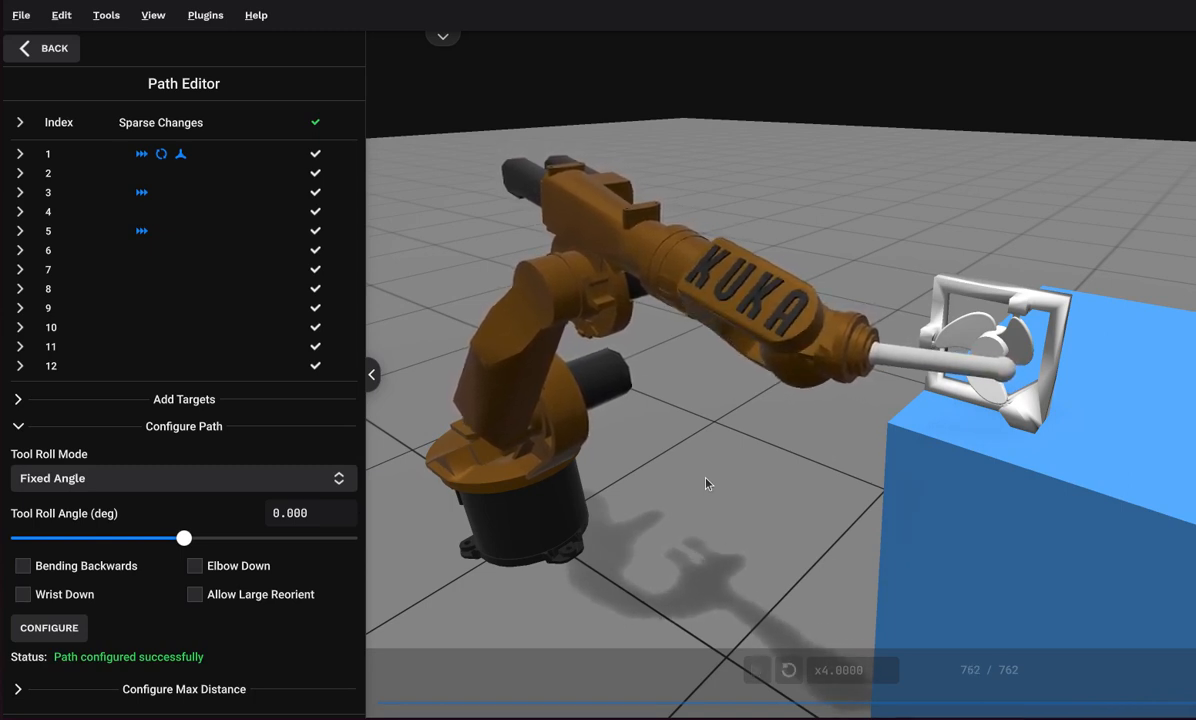
# Open the robot code export options for the configured path.
pyautogui.click(20, 16)
pyautogui.click(82, 197)
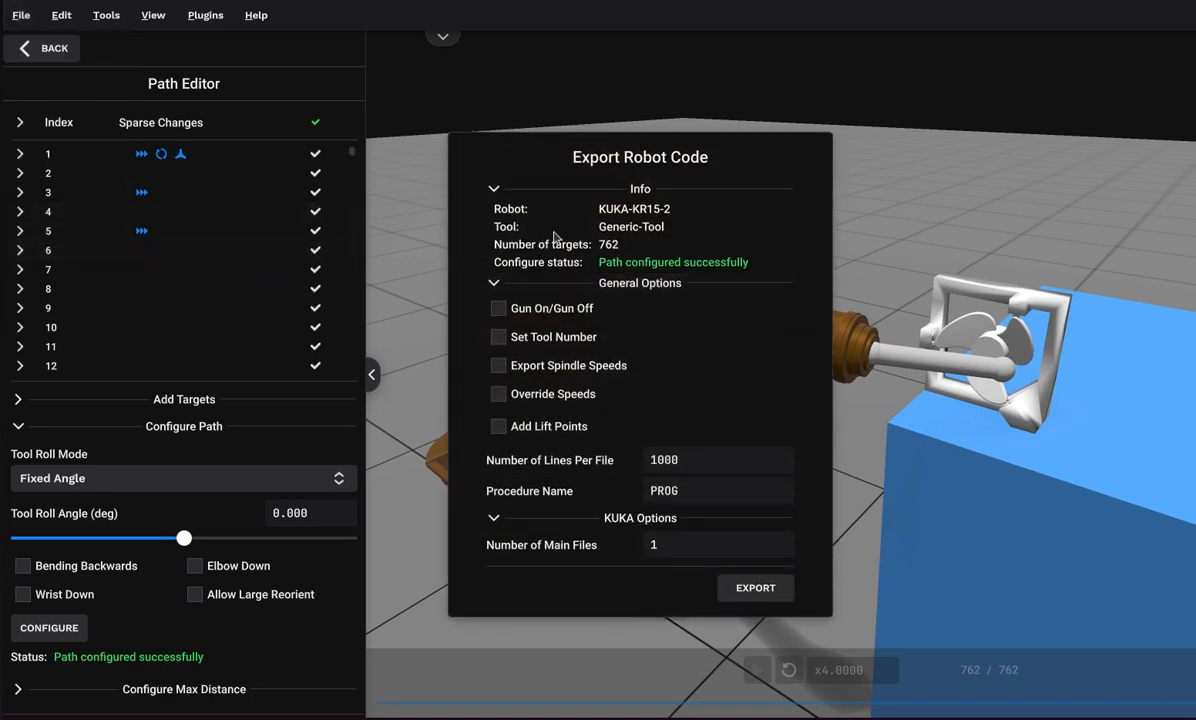